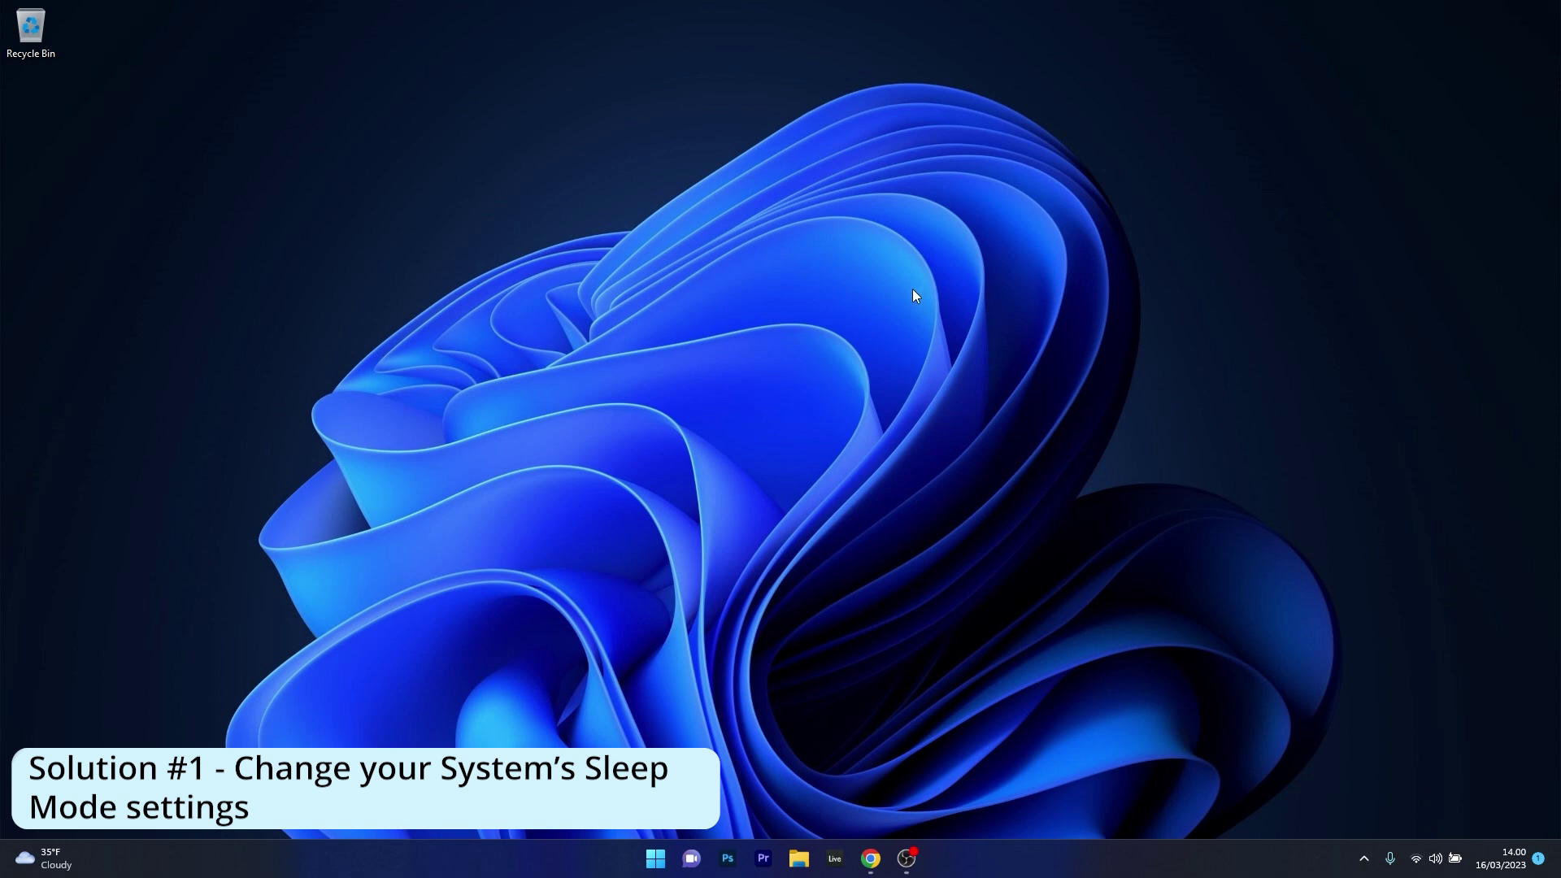
Step: Set the power plan's sleep to Never on battery and plugged in, save, and close
{"action": "left_click", "coordinate": [653, 858]}
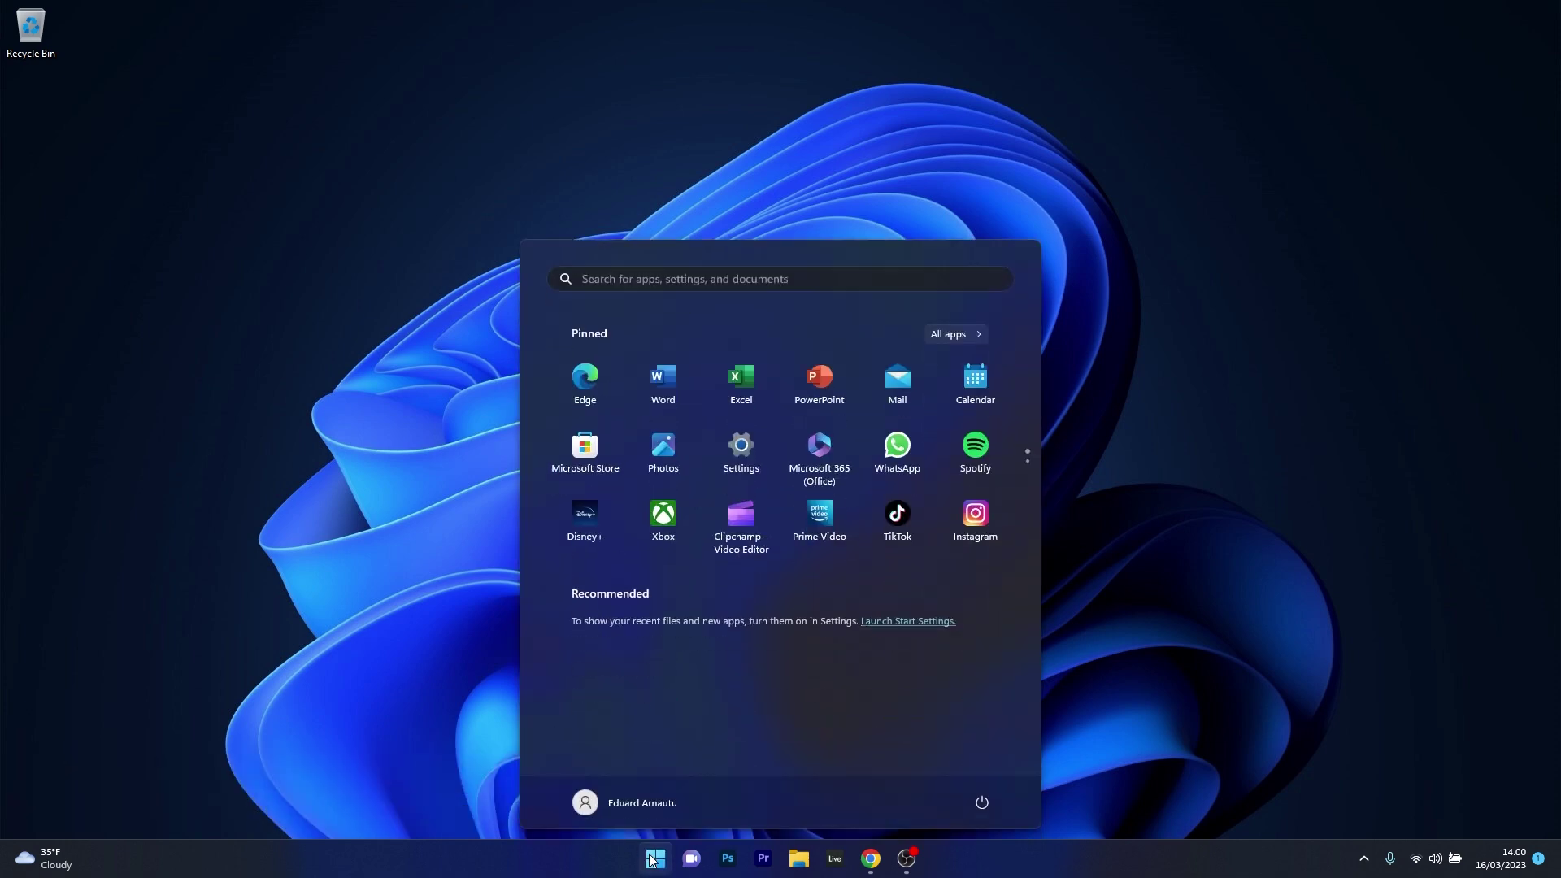
{"action": "type", "text": "power"}
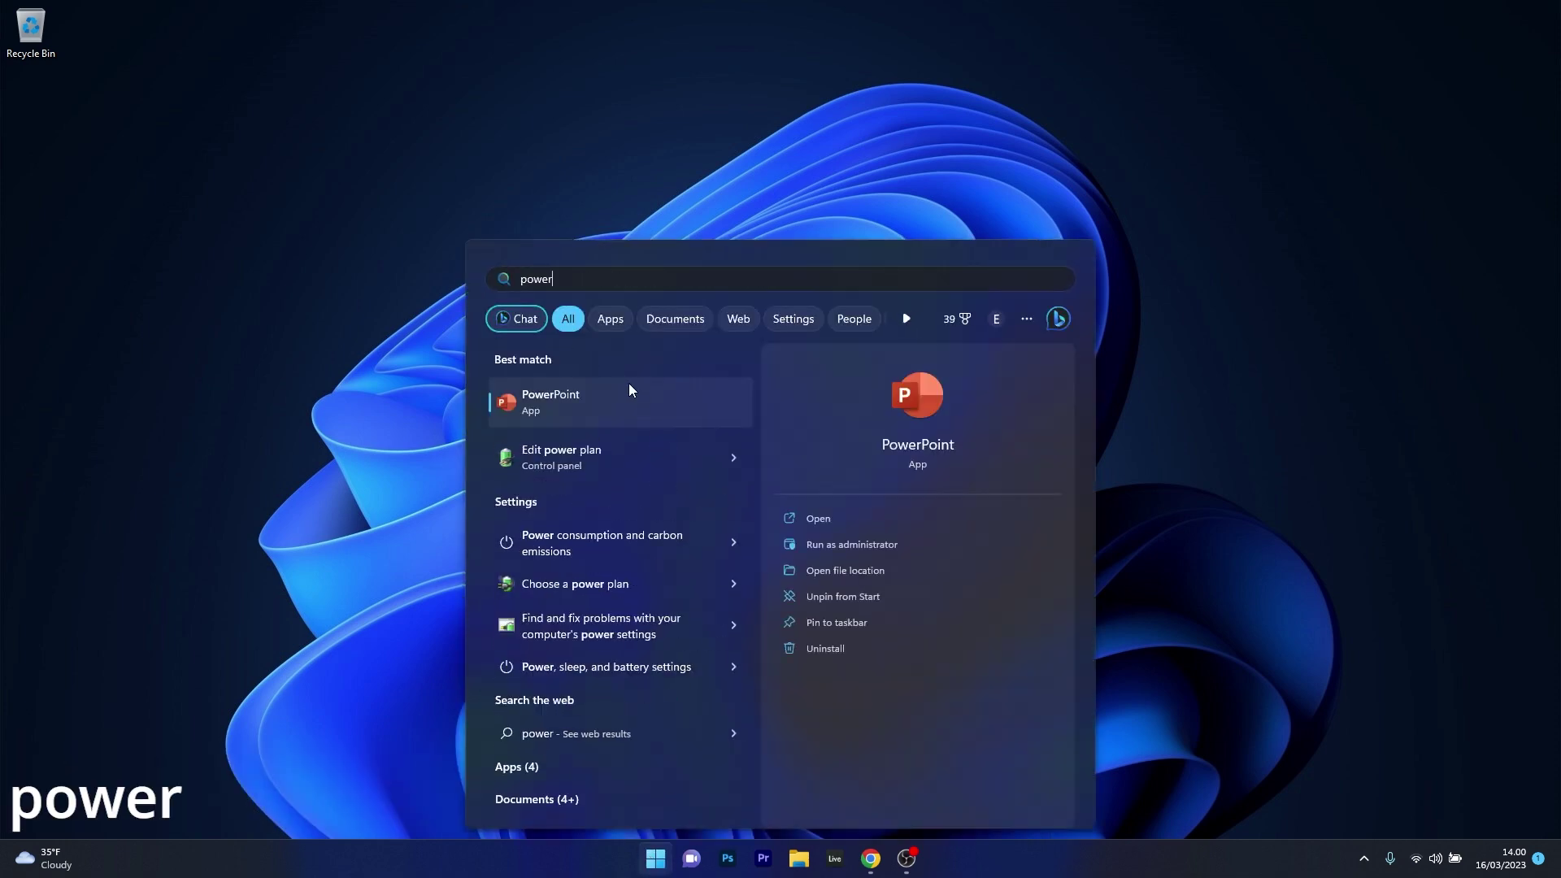
{"action": "left_click", "coordinate": [643, 460]}
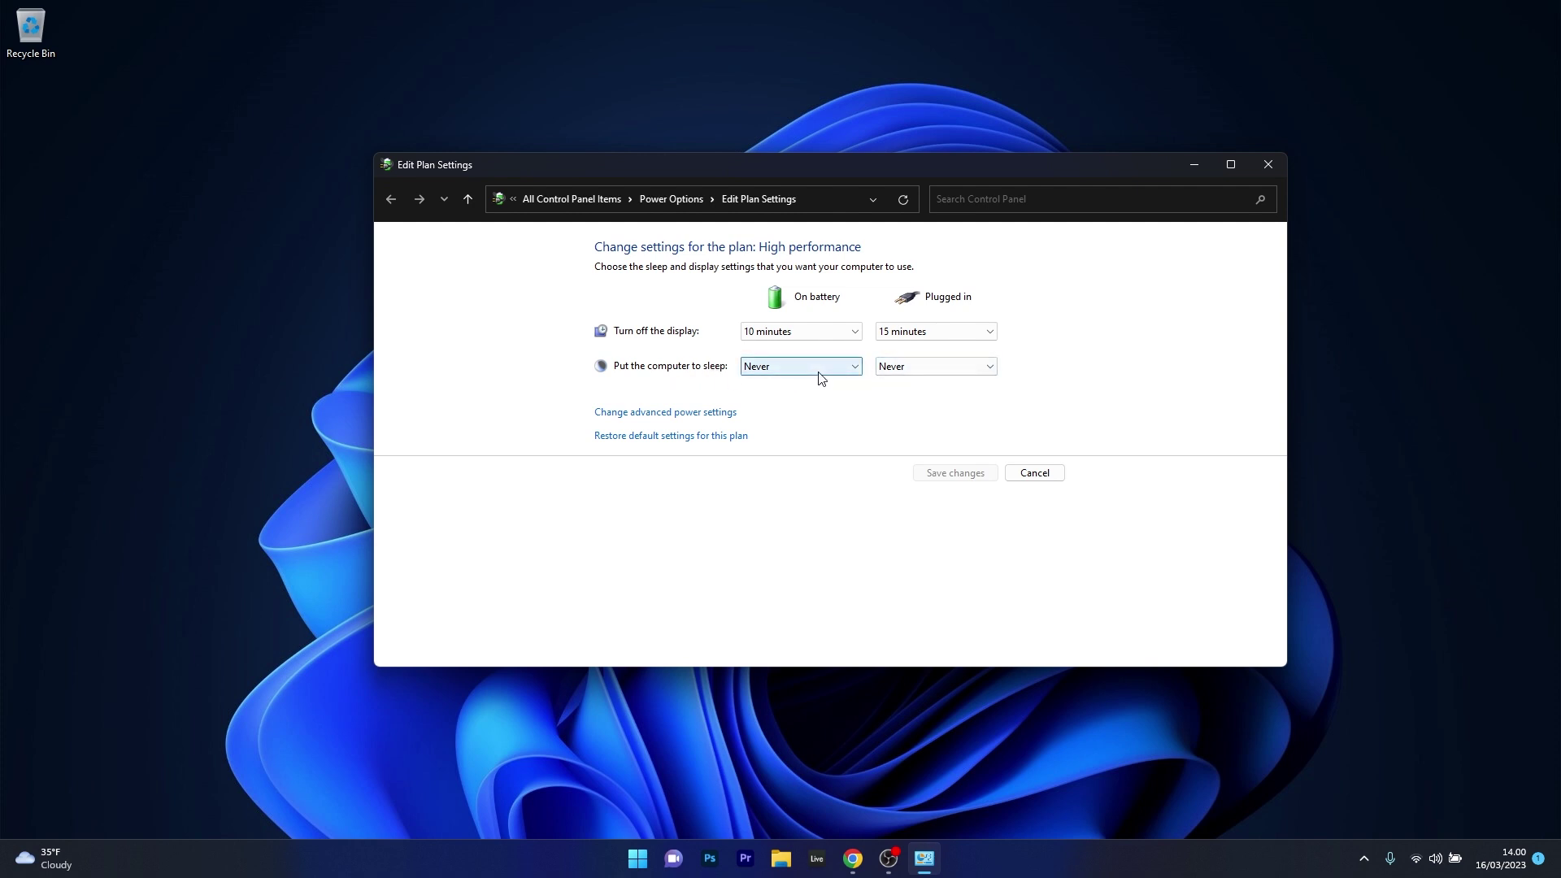
{"action": "left_click", "coordinate": [839, 366]}
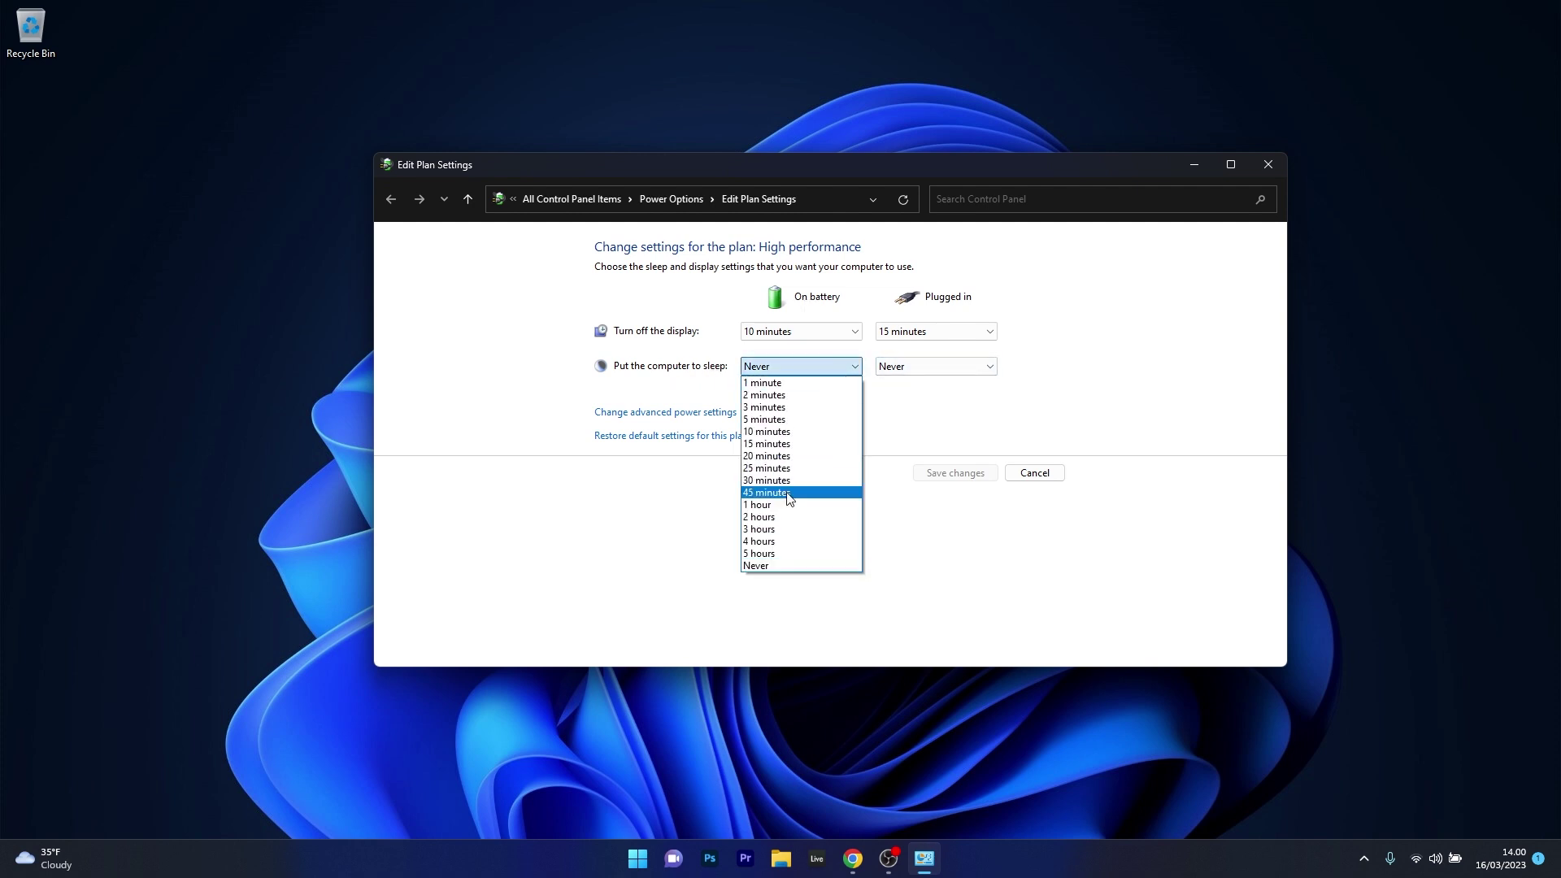
{"action": "left_click", "coordinate": [779, 566]}
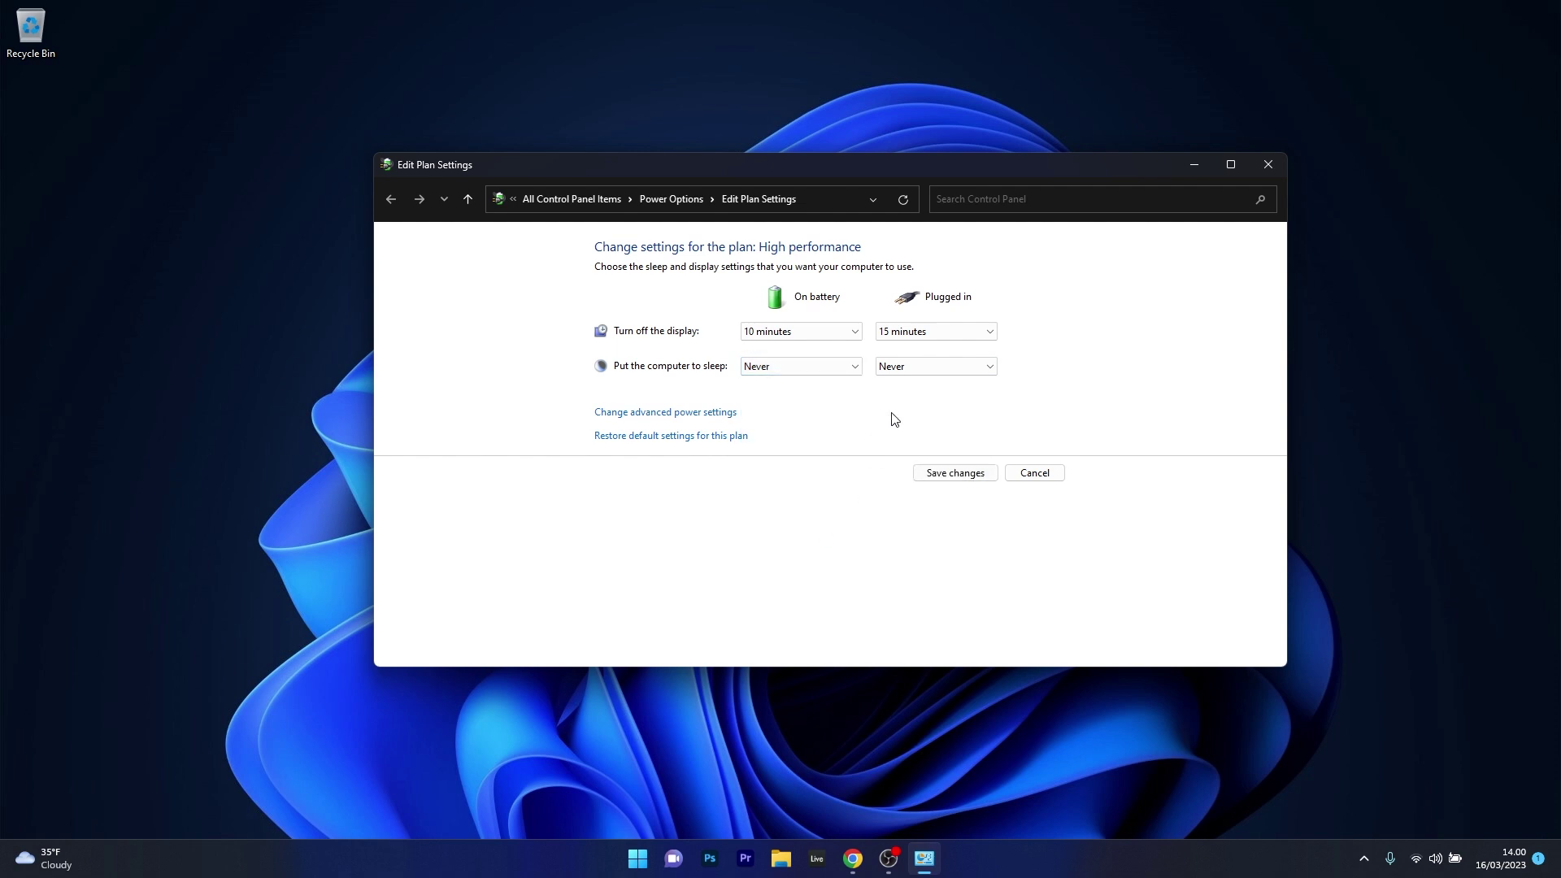
{"action": "left_click", "coordinate": [950, 361]}
{"action": "left_click", "coordinate": [904, 568]}
{"action": "left_click", "coordinate": [948, 474]}
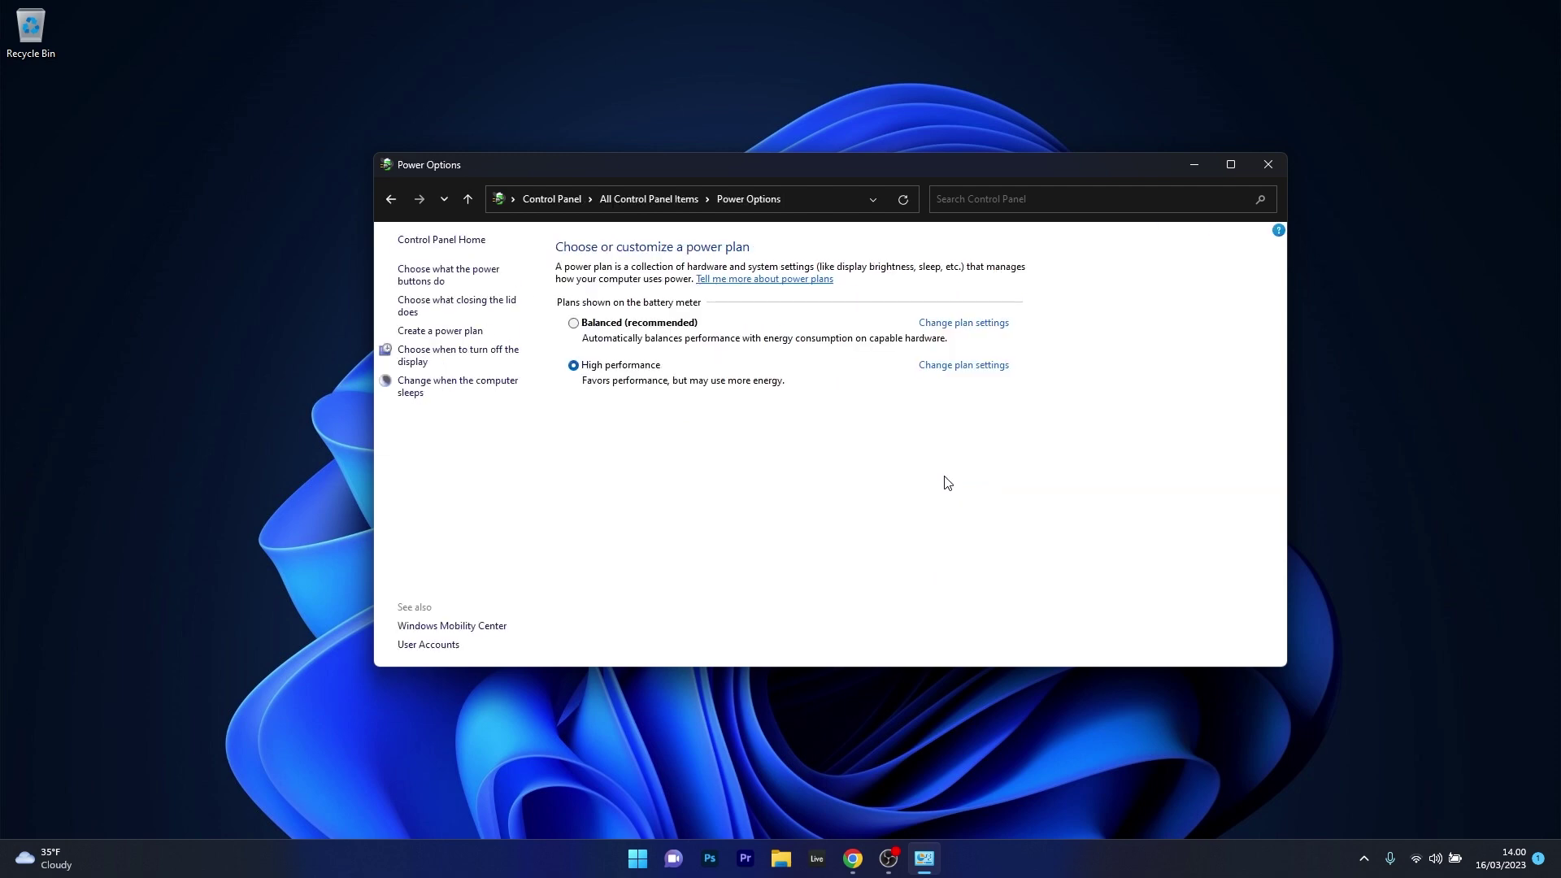
{"action": "left_click", "coordinate": [1263, 170]}
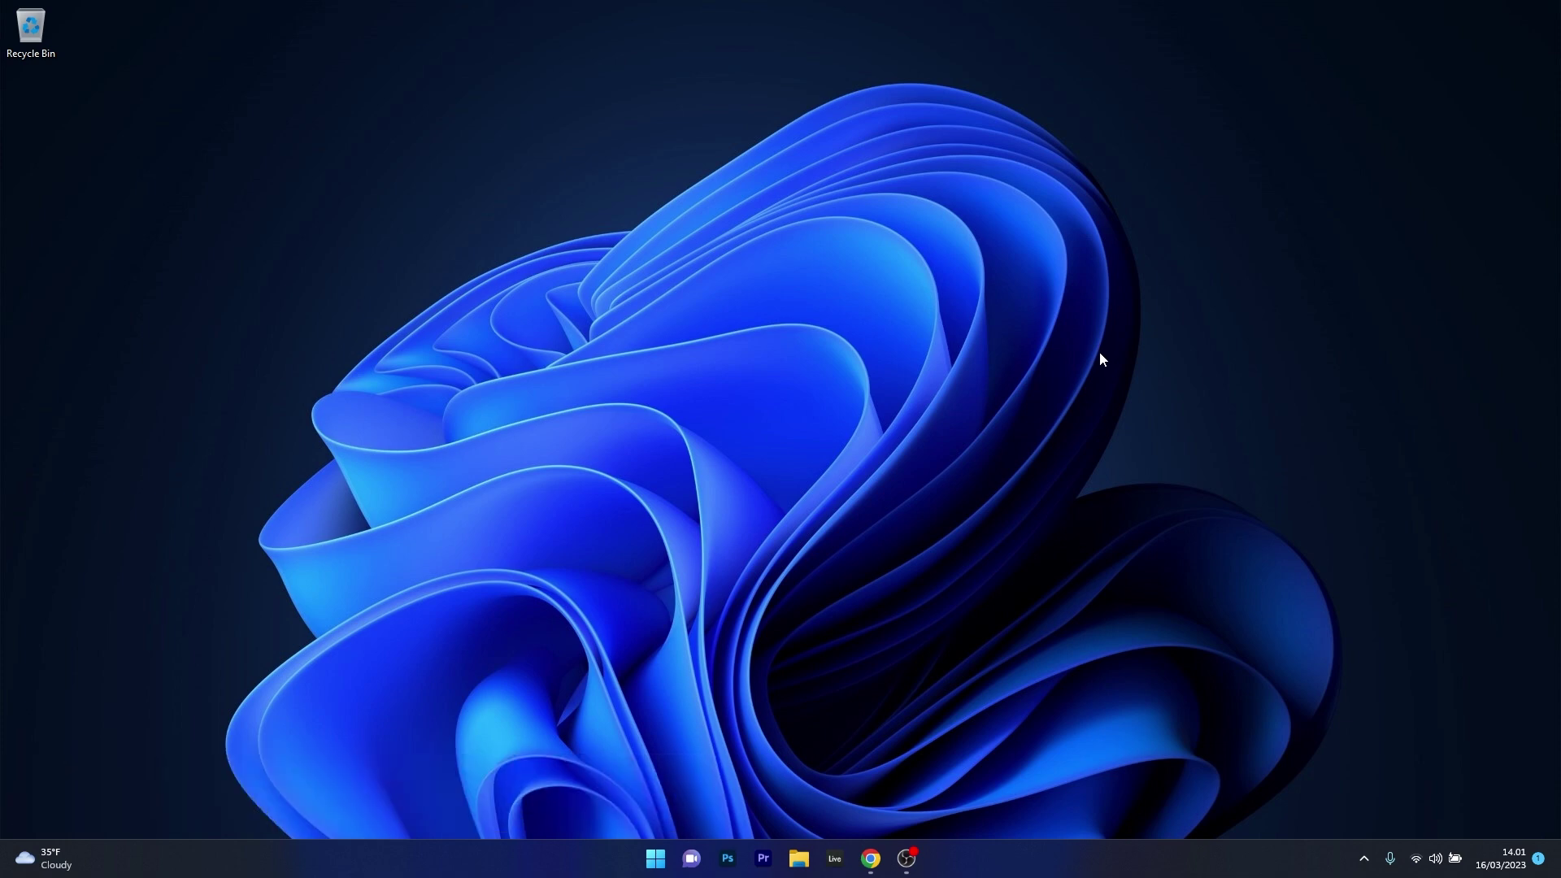
{"action": "right_click", "coordinate": [730, 301]}
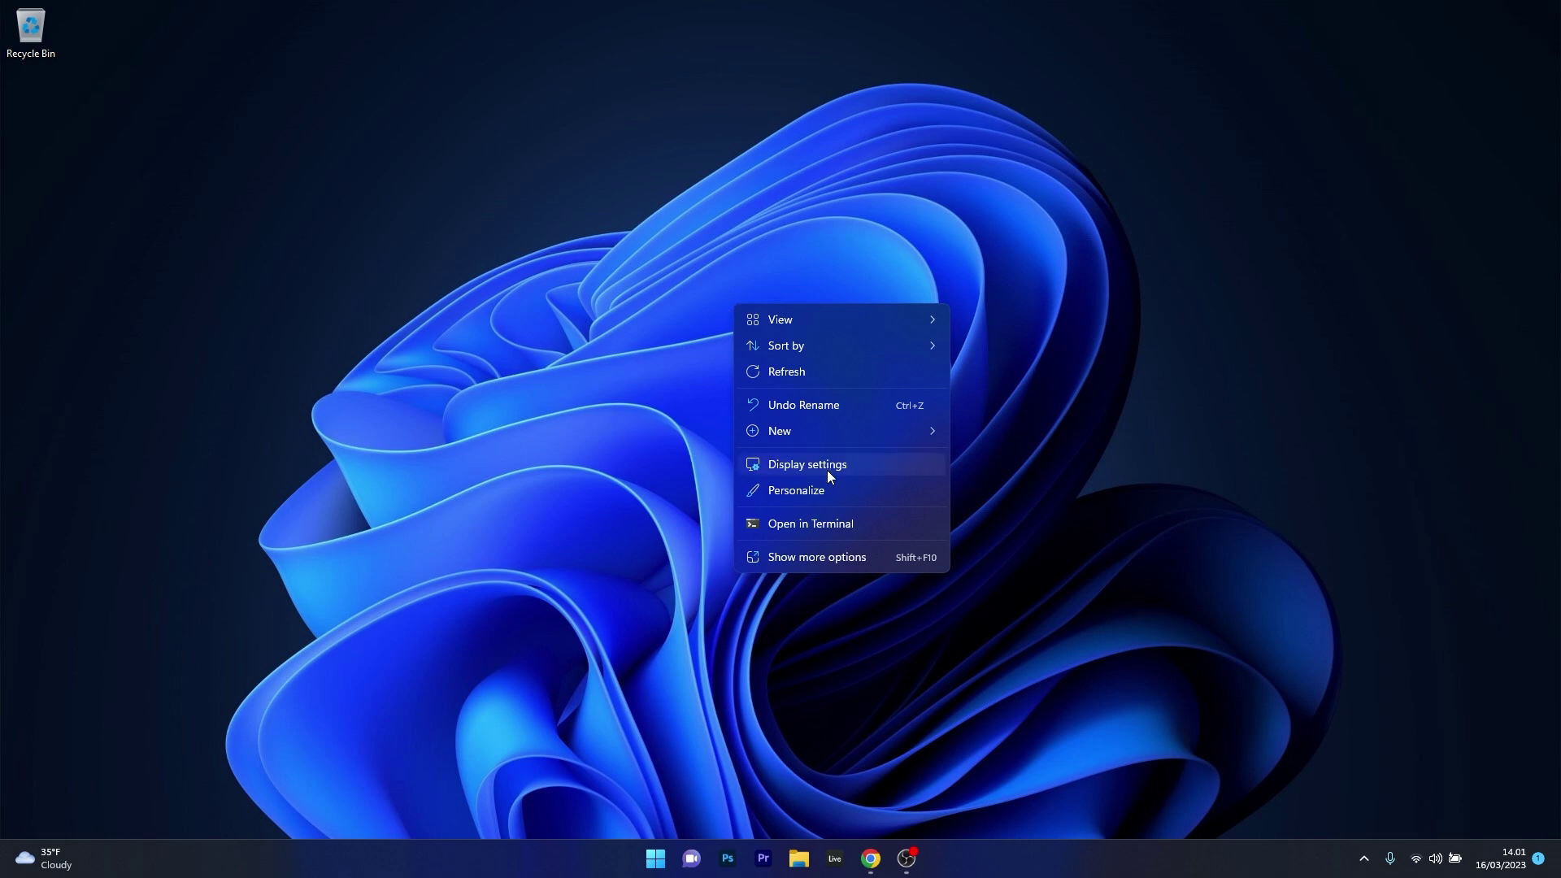
{"action": "left_click", "coordinate": [874, 466]}
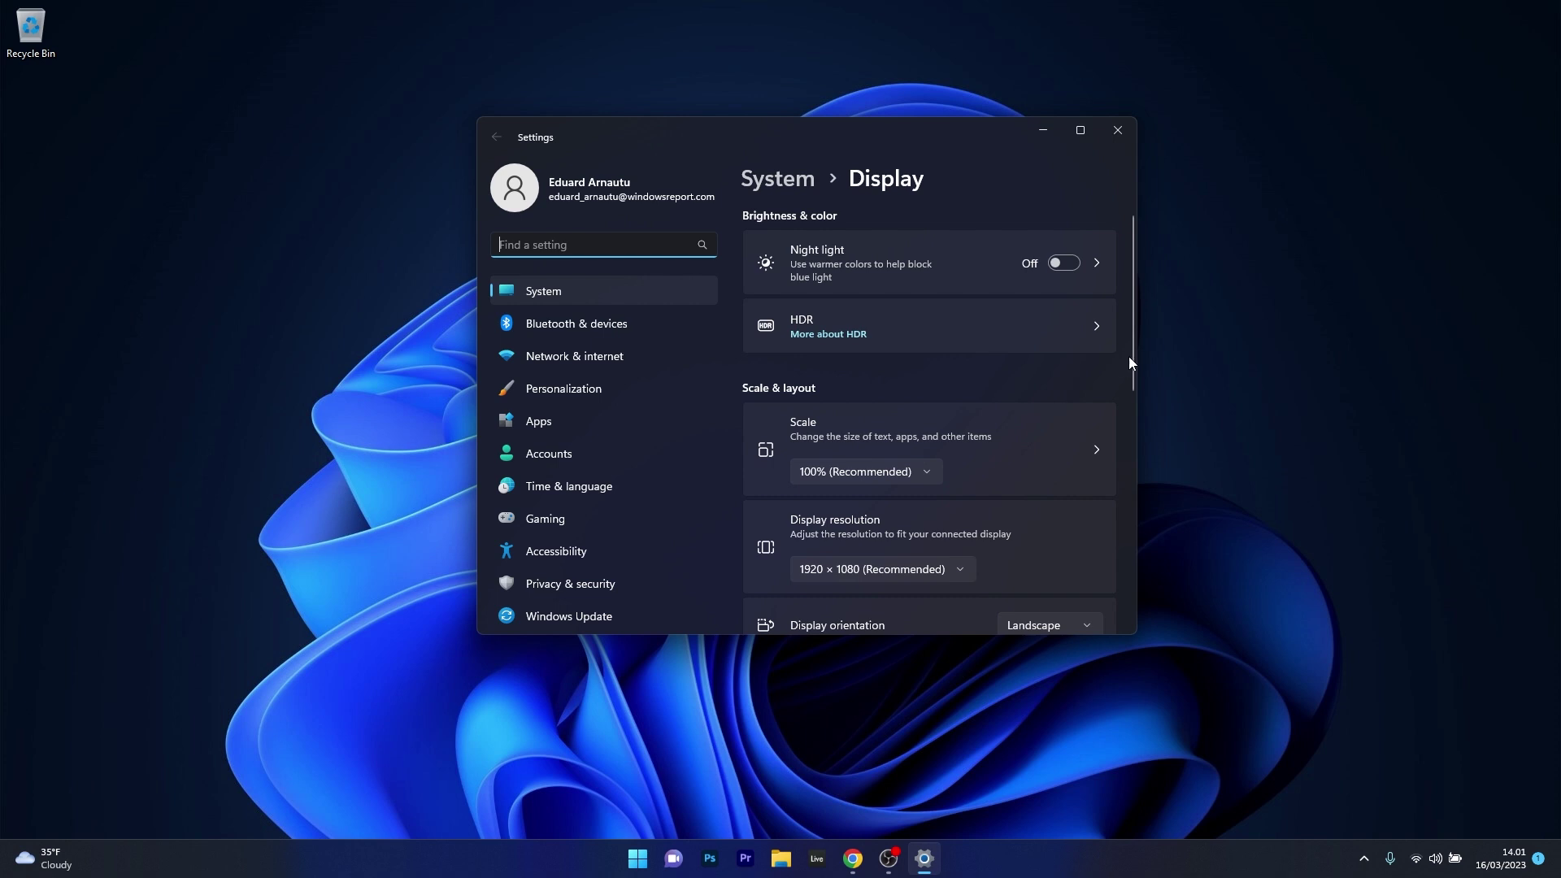
{"action": "left_click_drag", "start_coordinate": [1133, 312], "coordinate": [1129, 378]}
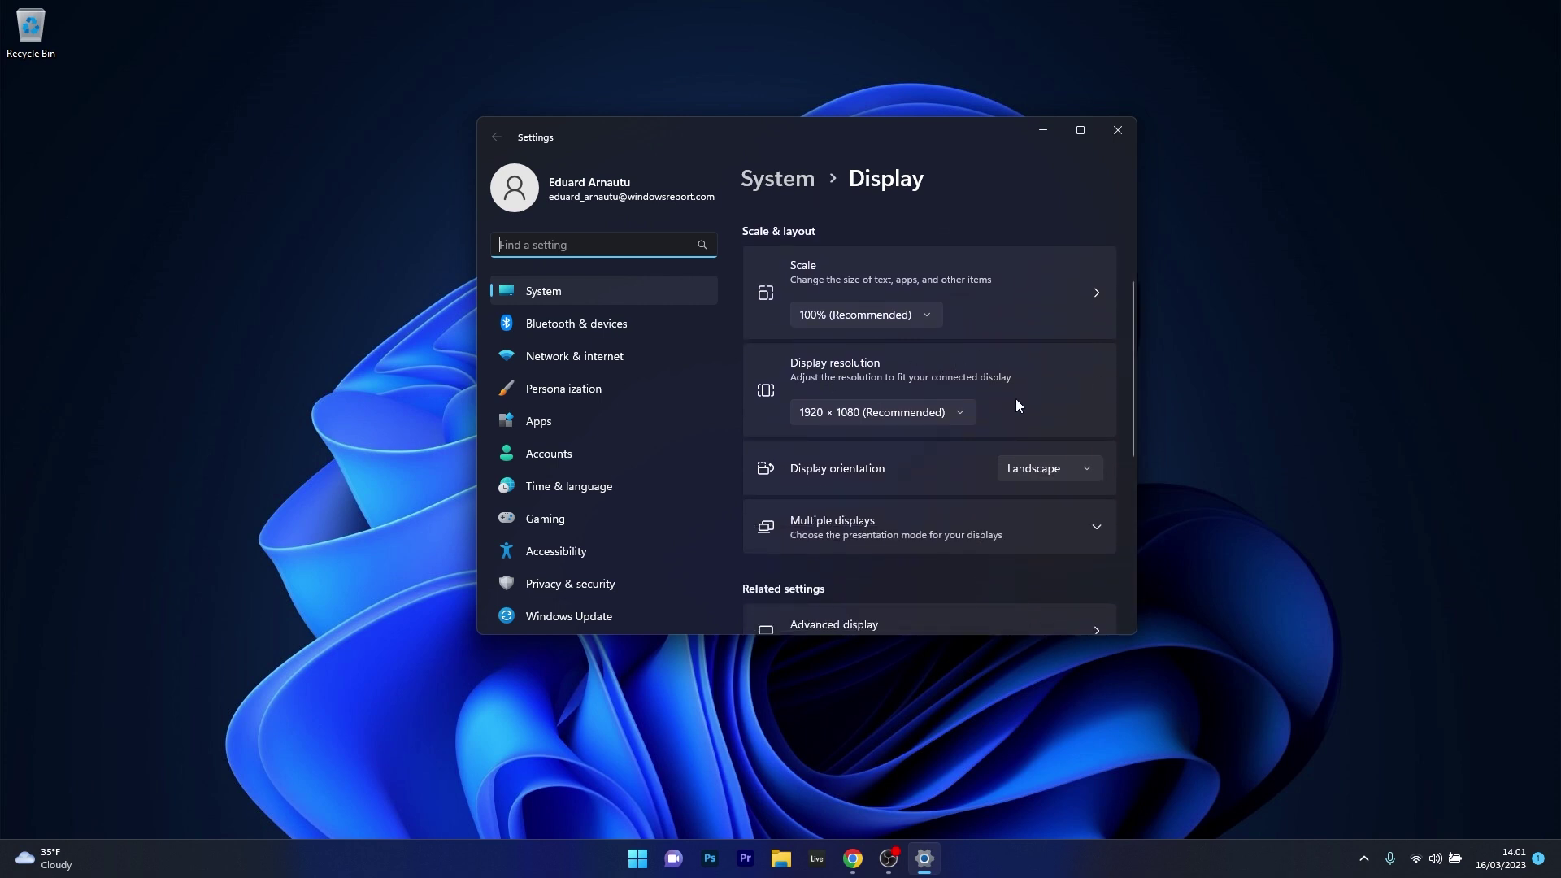
{"action": "left_click", "coordinate": [960, 411]}
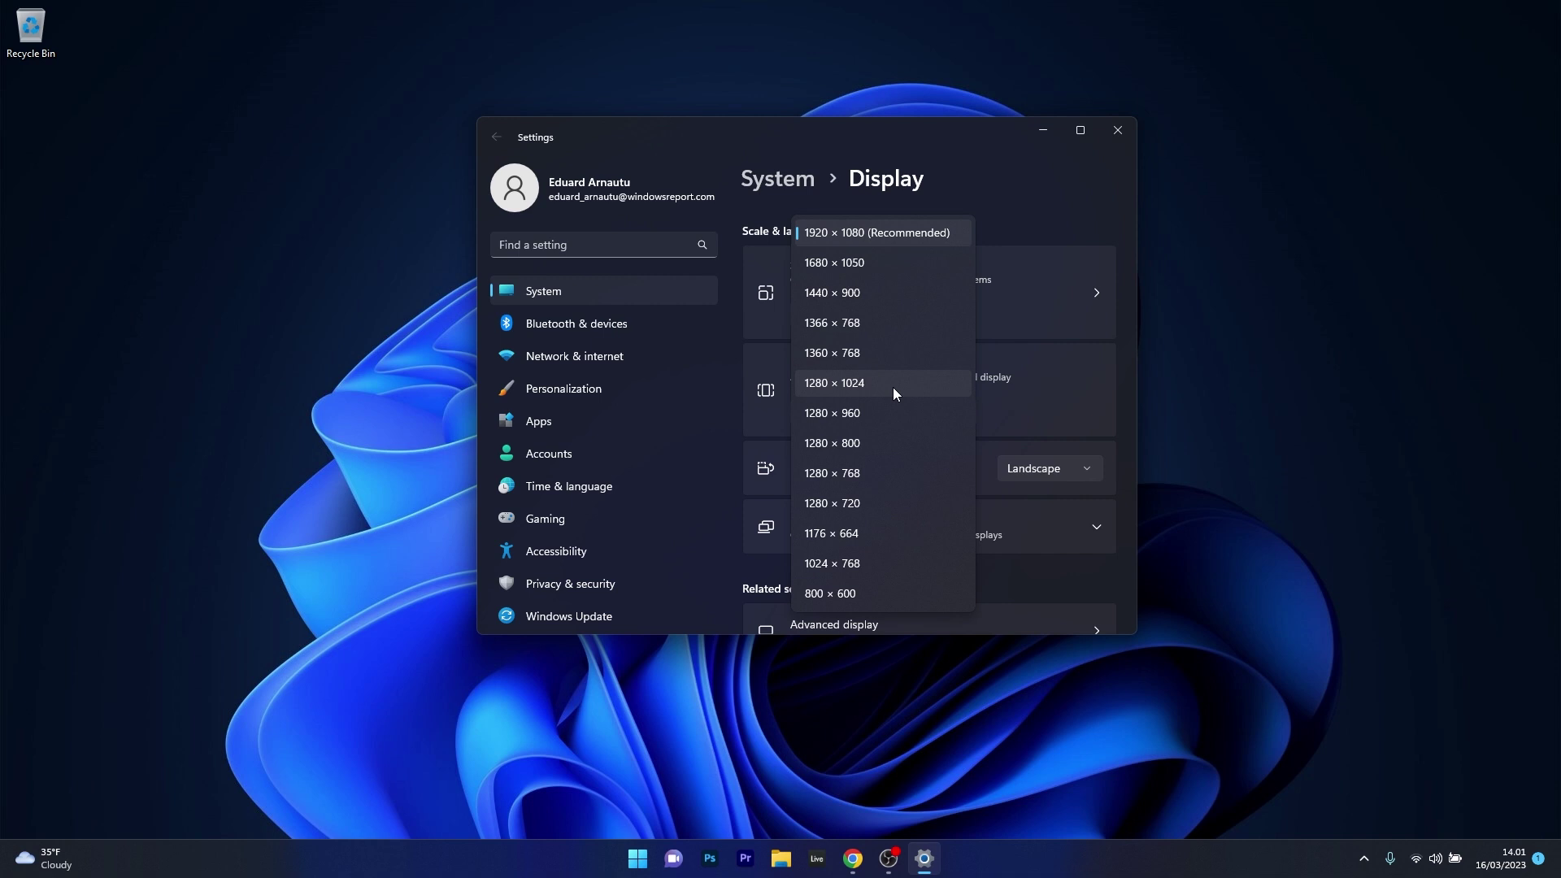
{"action": "left_click", "coordinate": [1124, 364]}
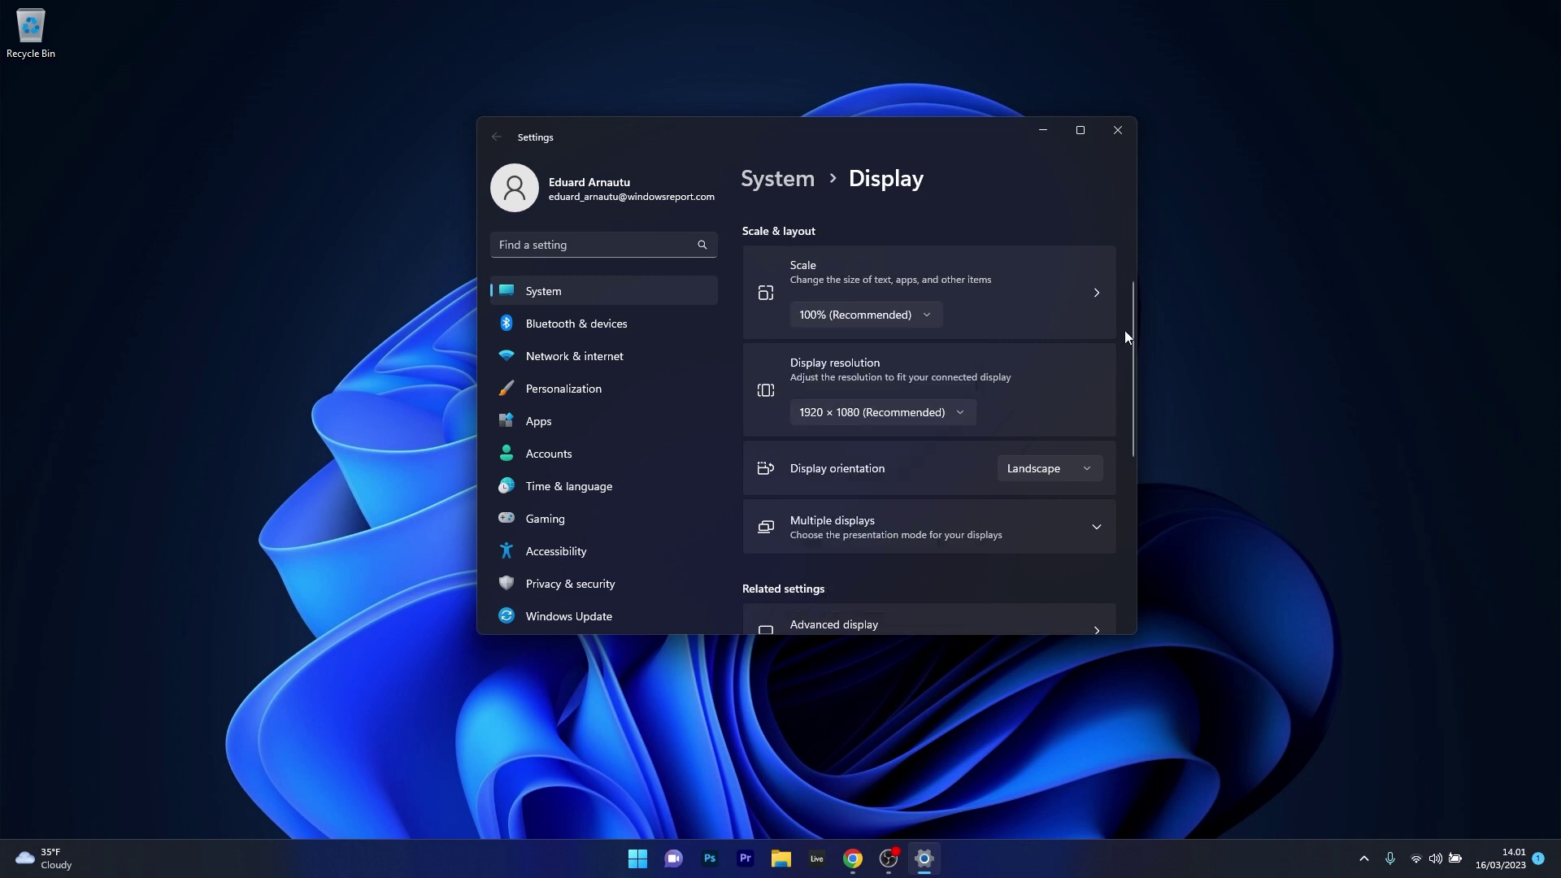
{"action": "left_click", "coordinate": [1126, 135]}
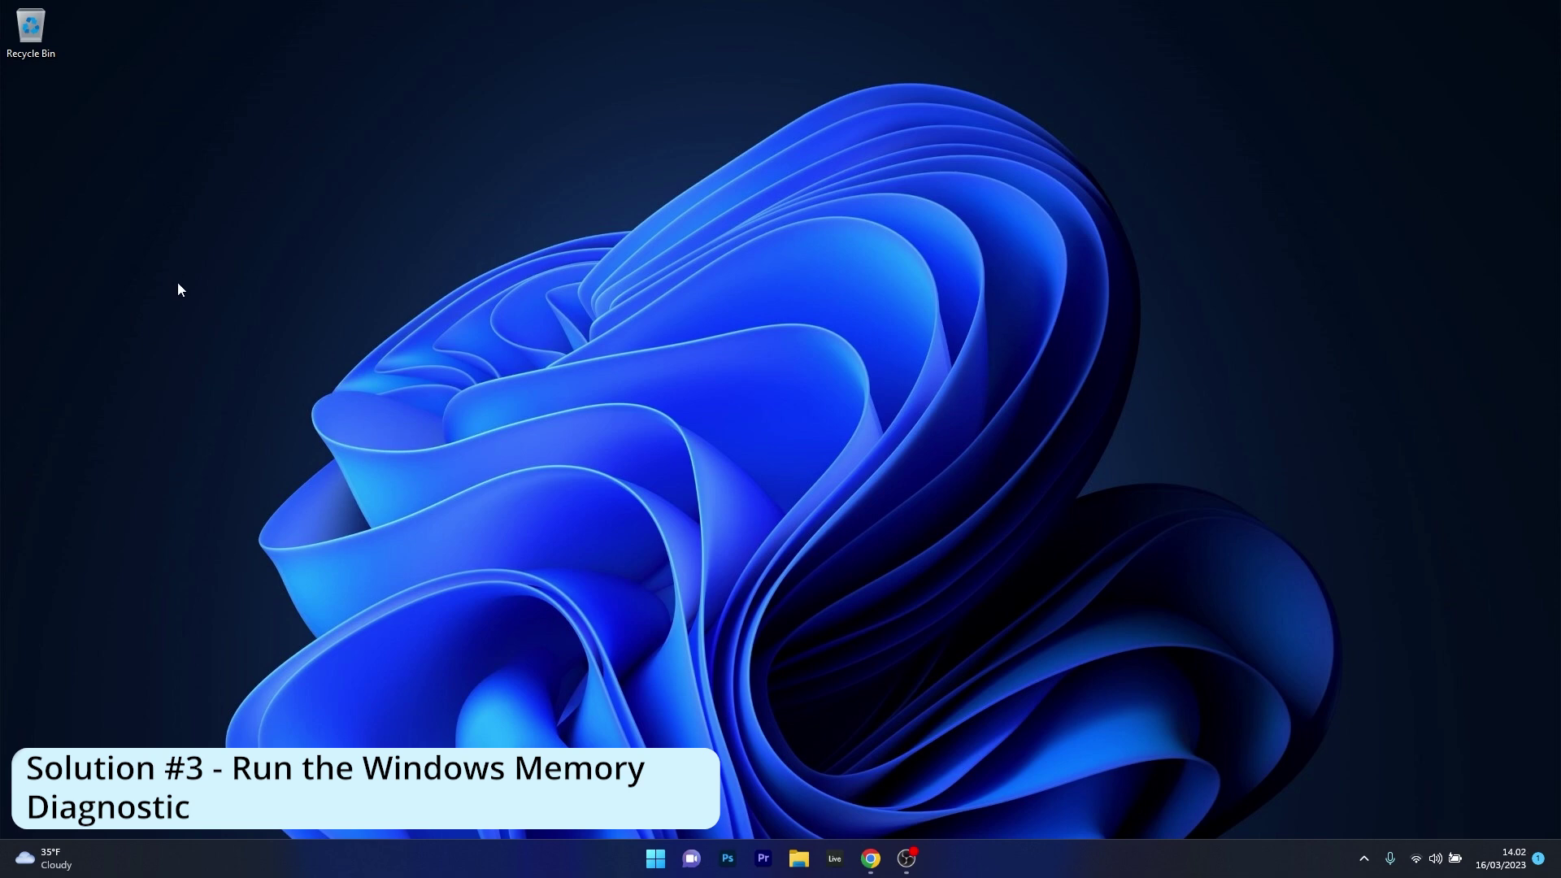
{"action": "left_click", "coordinate": [655, 868]}
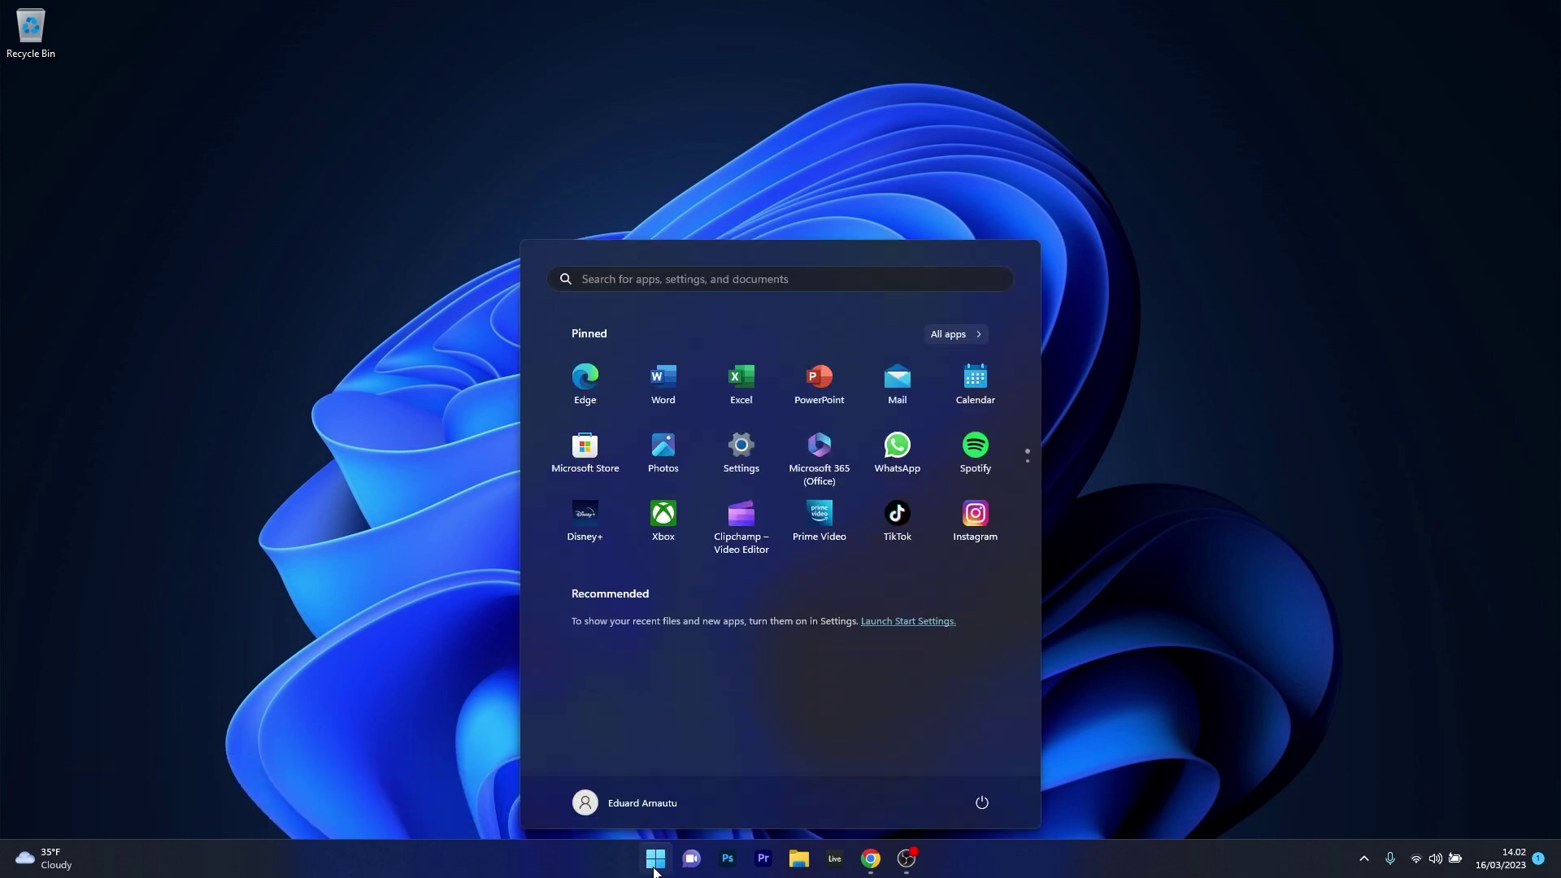
{"action": "type", "text": "memory diagnostic"}
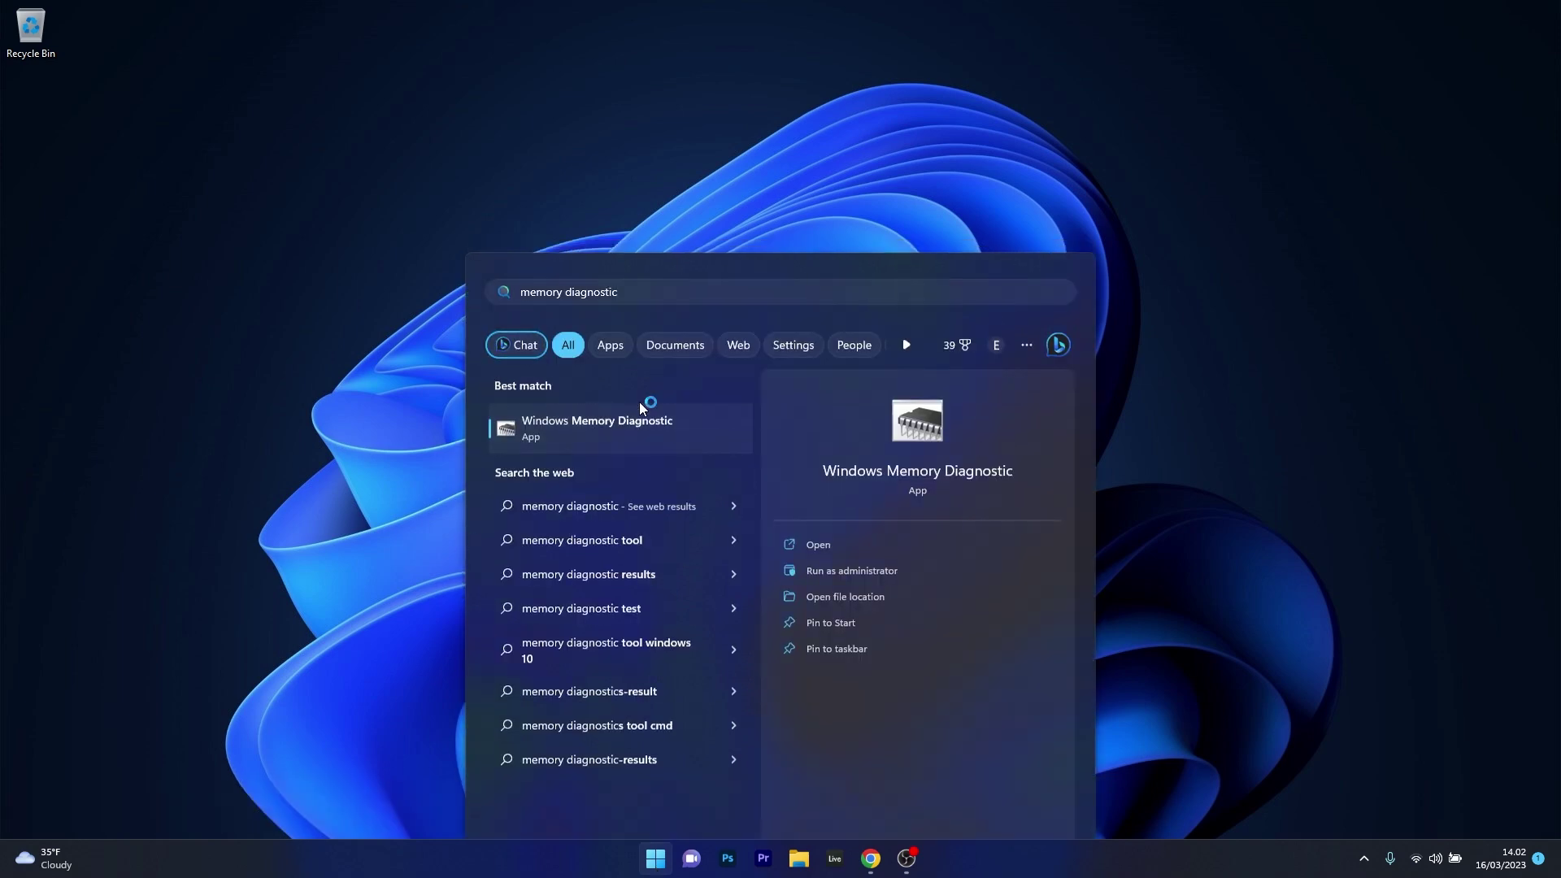
{"action": "left_click", "coordinate": [639, 402]}
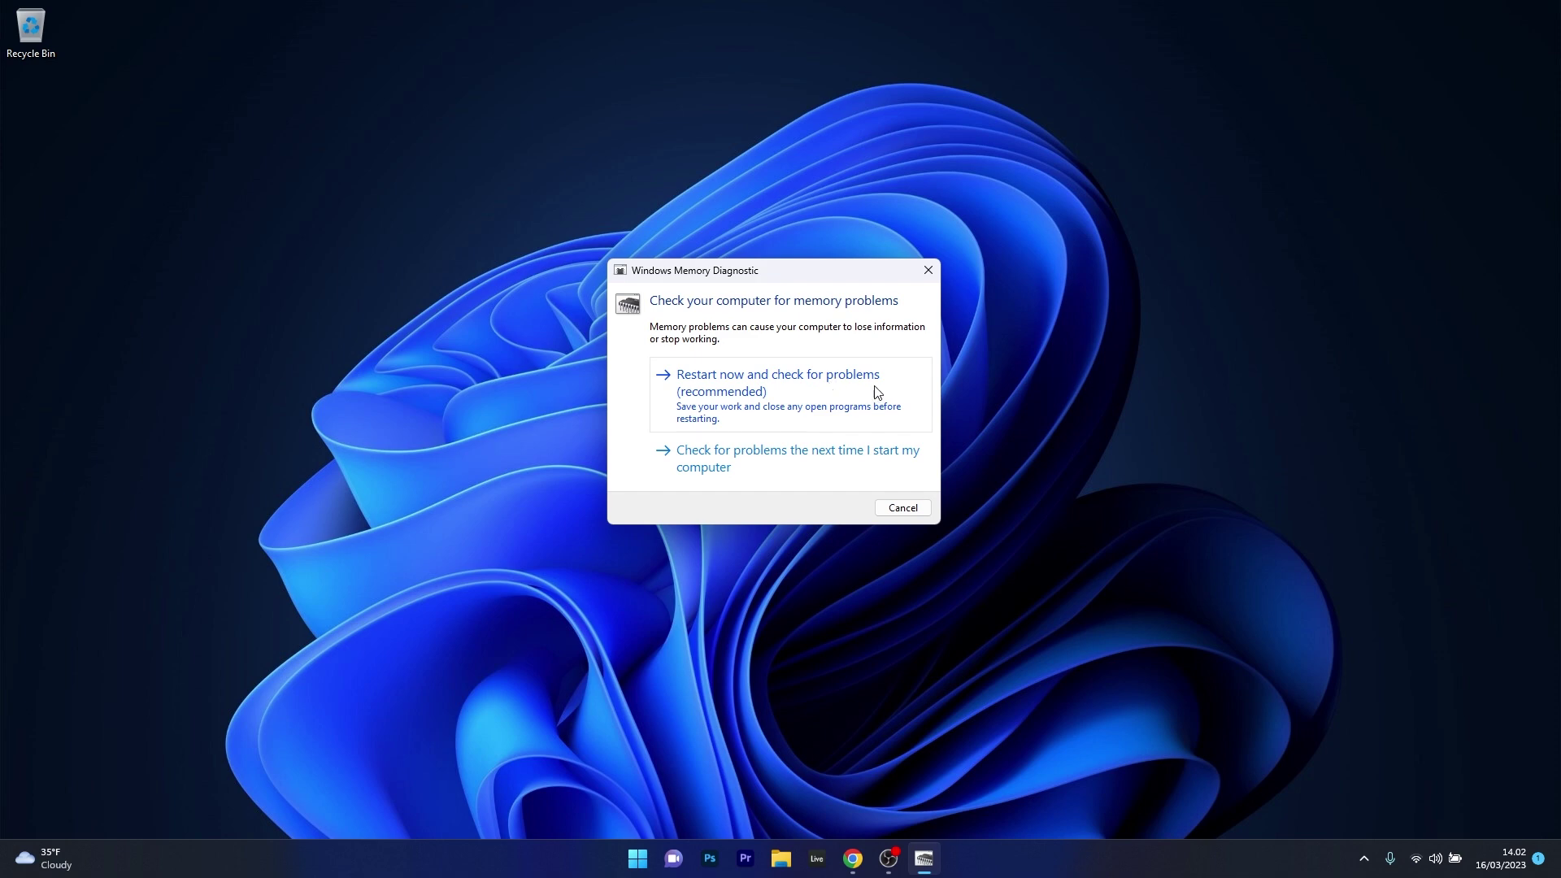
{"action": "left_click", "coordinate": [927, 269]}
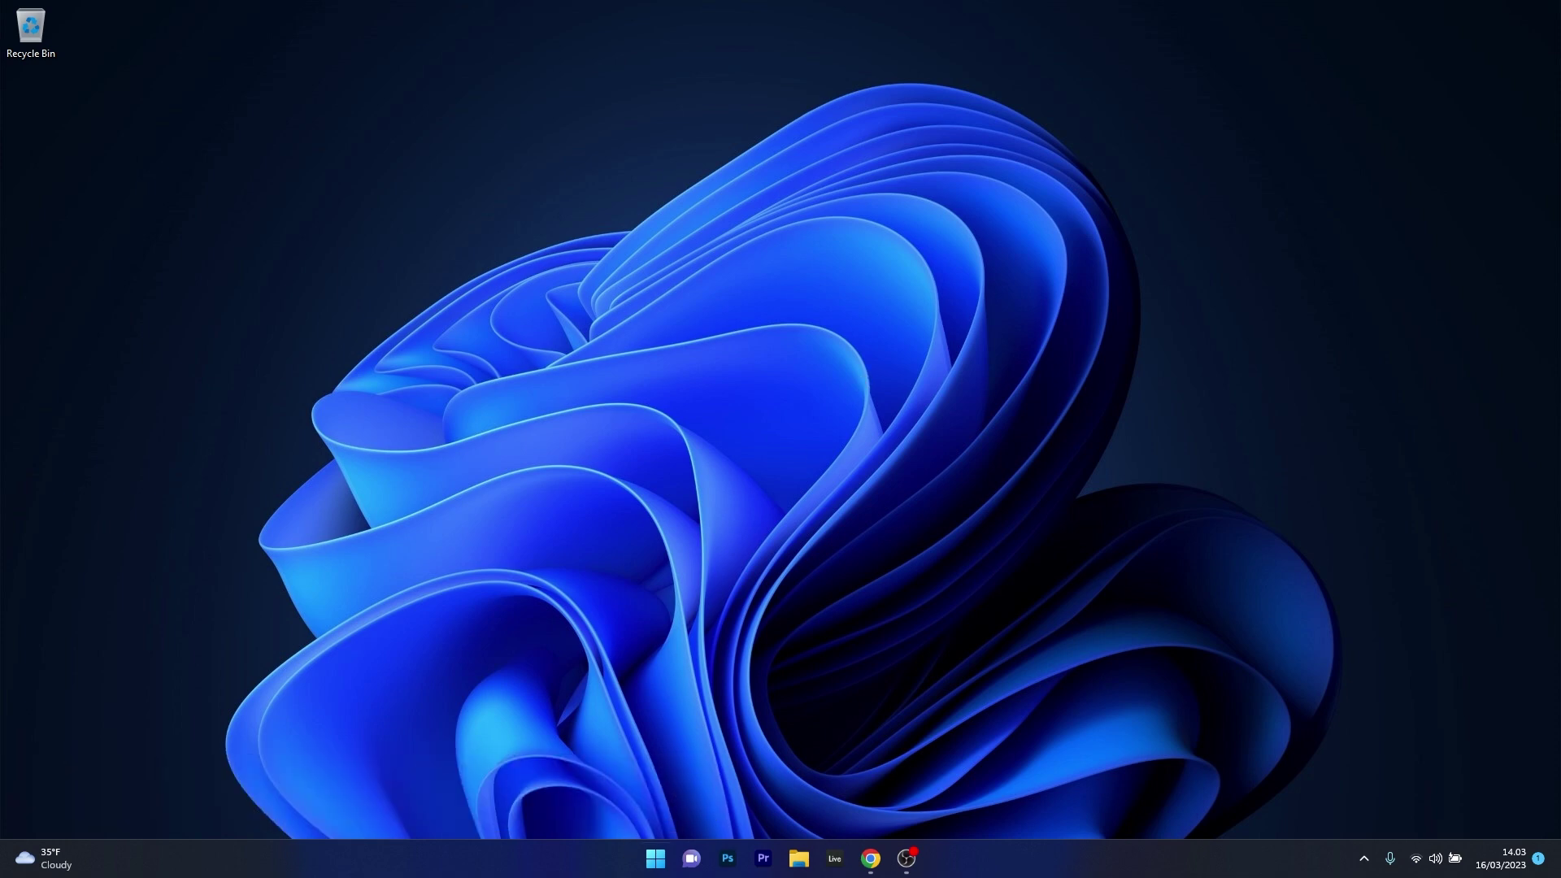
Step: Open Device Manager from the Start button's quick links and move it to the upper left
{"action": "right_click", "coordinate": [650, 870]}
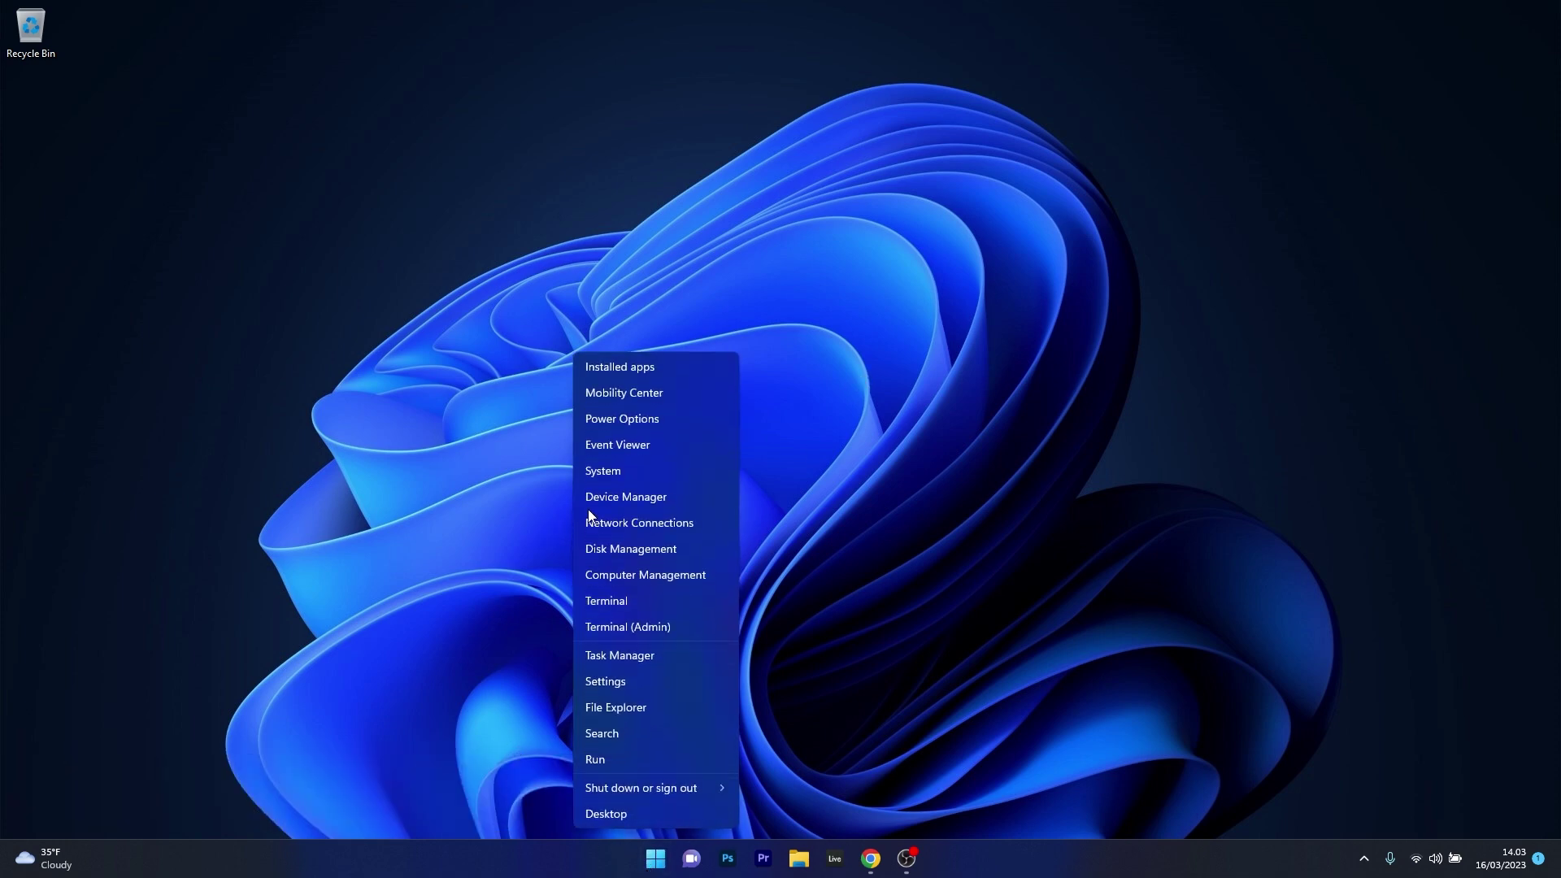
{"action": "left_click", "coordinate": [690, 498]}
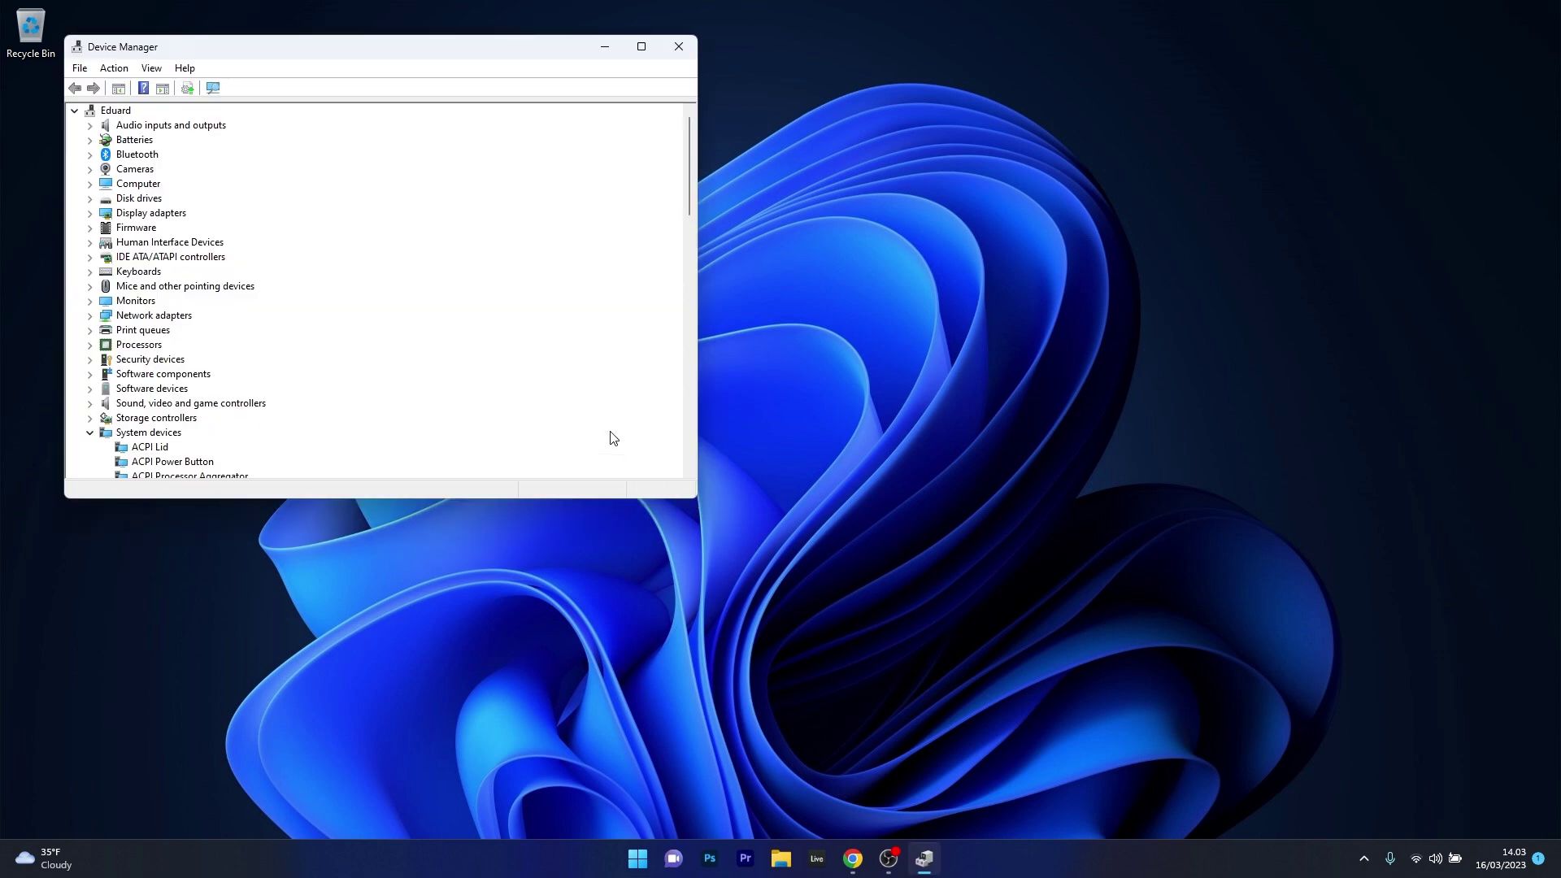
{"action": "left_click_drag", "start_coordinate": [362, 52], "coordinate": [735, 169]}
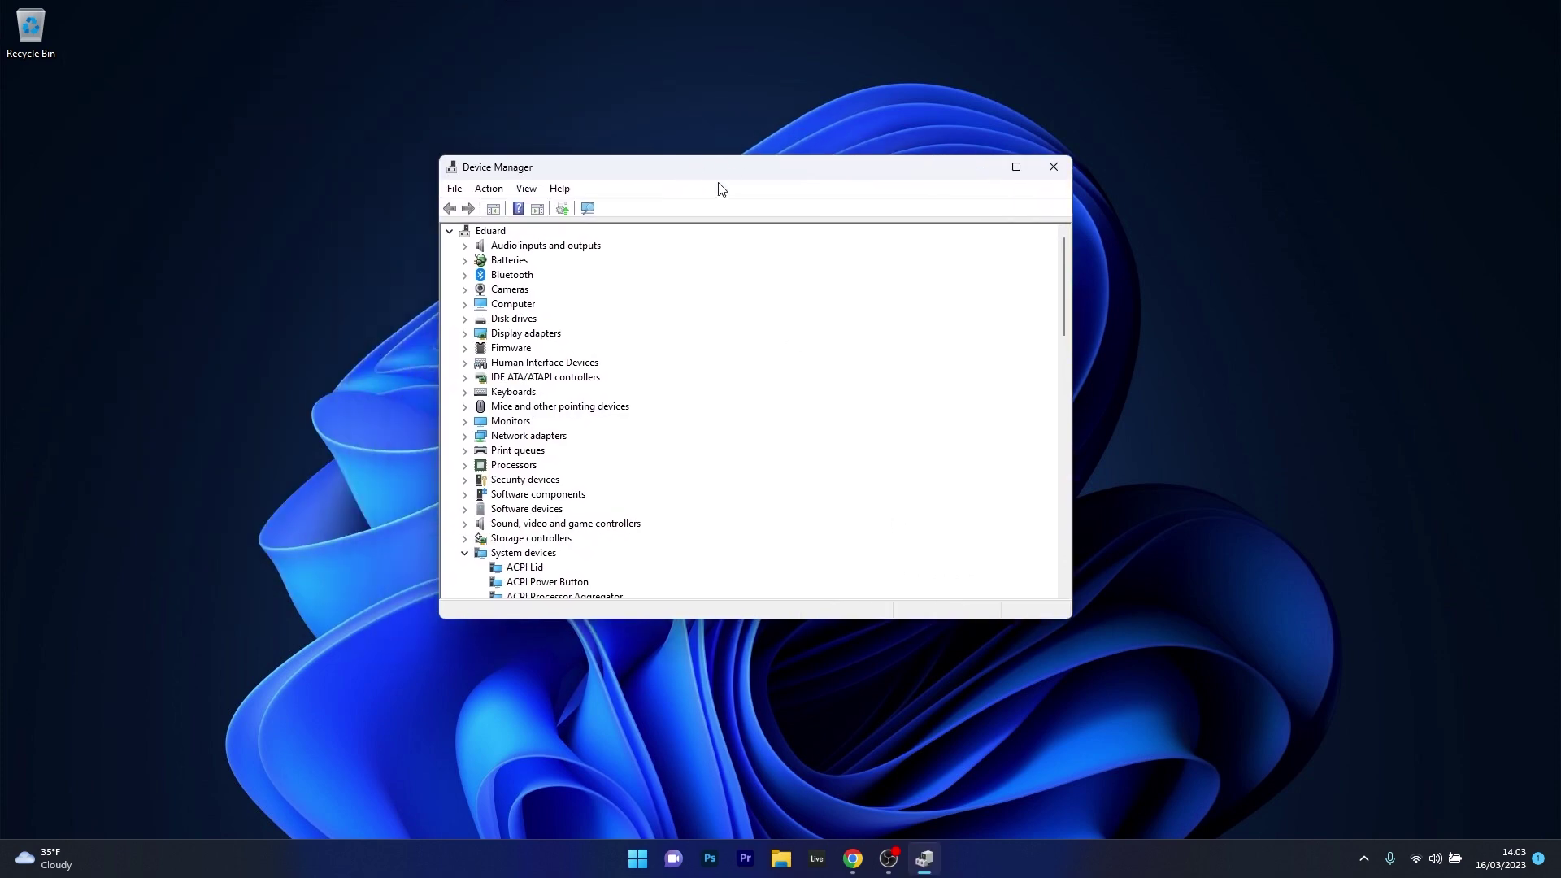
Step: Search automatically for an NVIDIA GeForce RTX 2060 driver update, then close Device Manager
{"action": "left_click", "coordinate": [465, 334]}
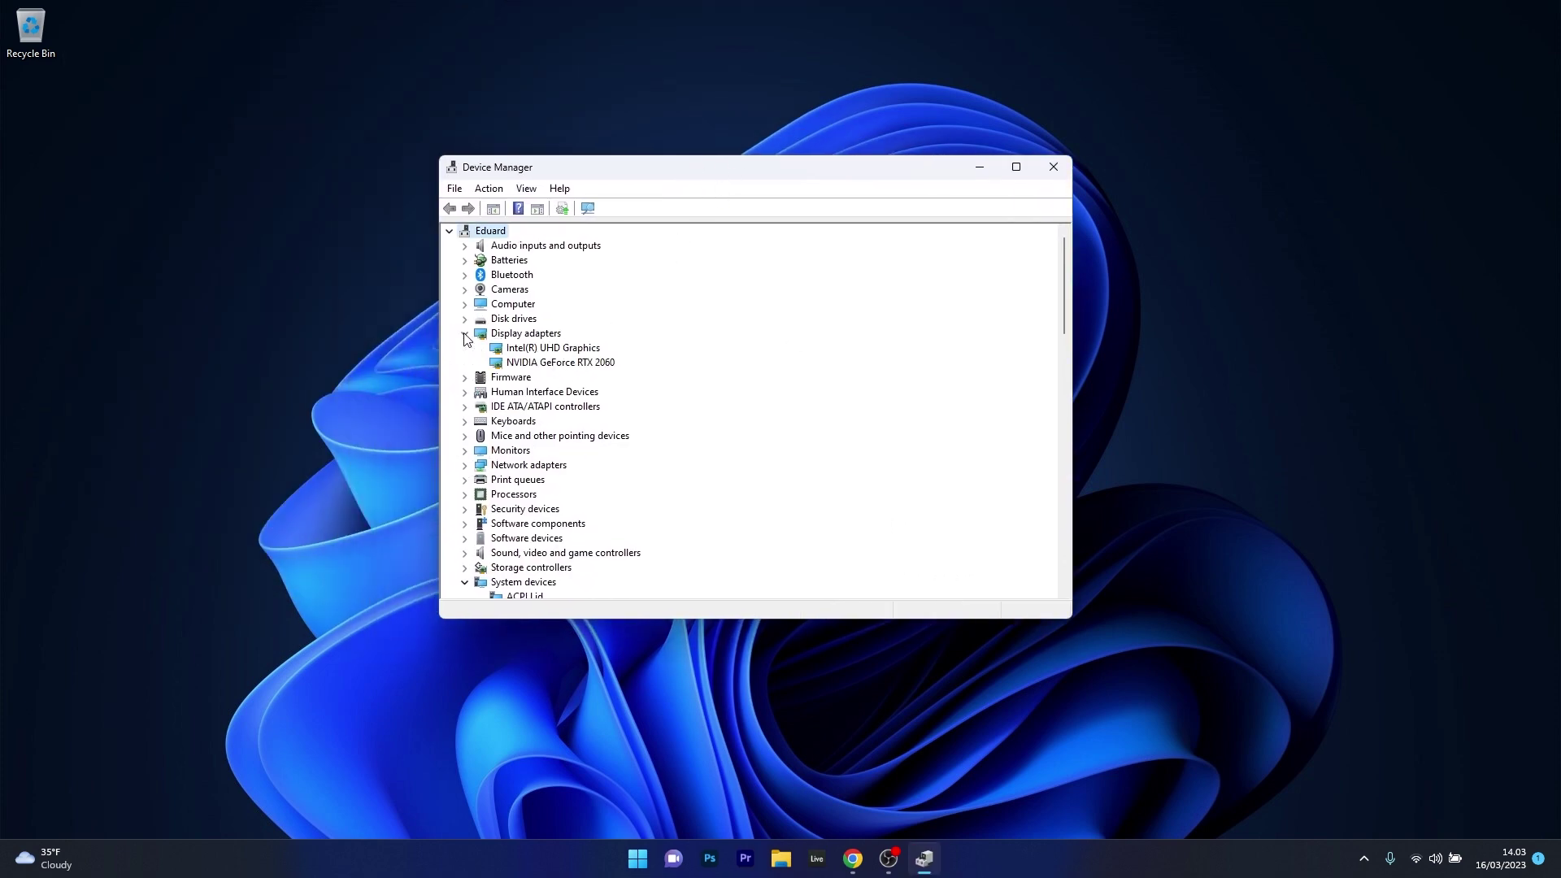
{"action": "right_click", "coordinate": [579, 370]}
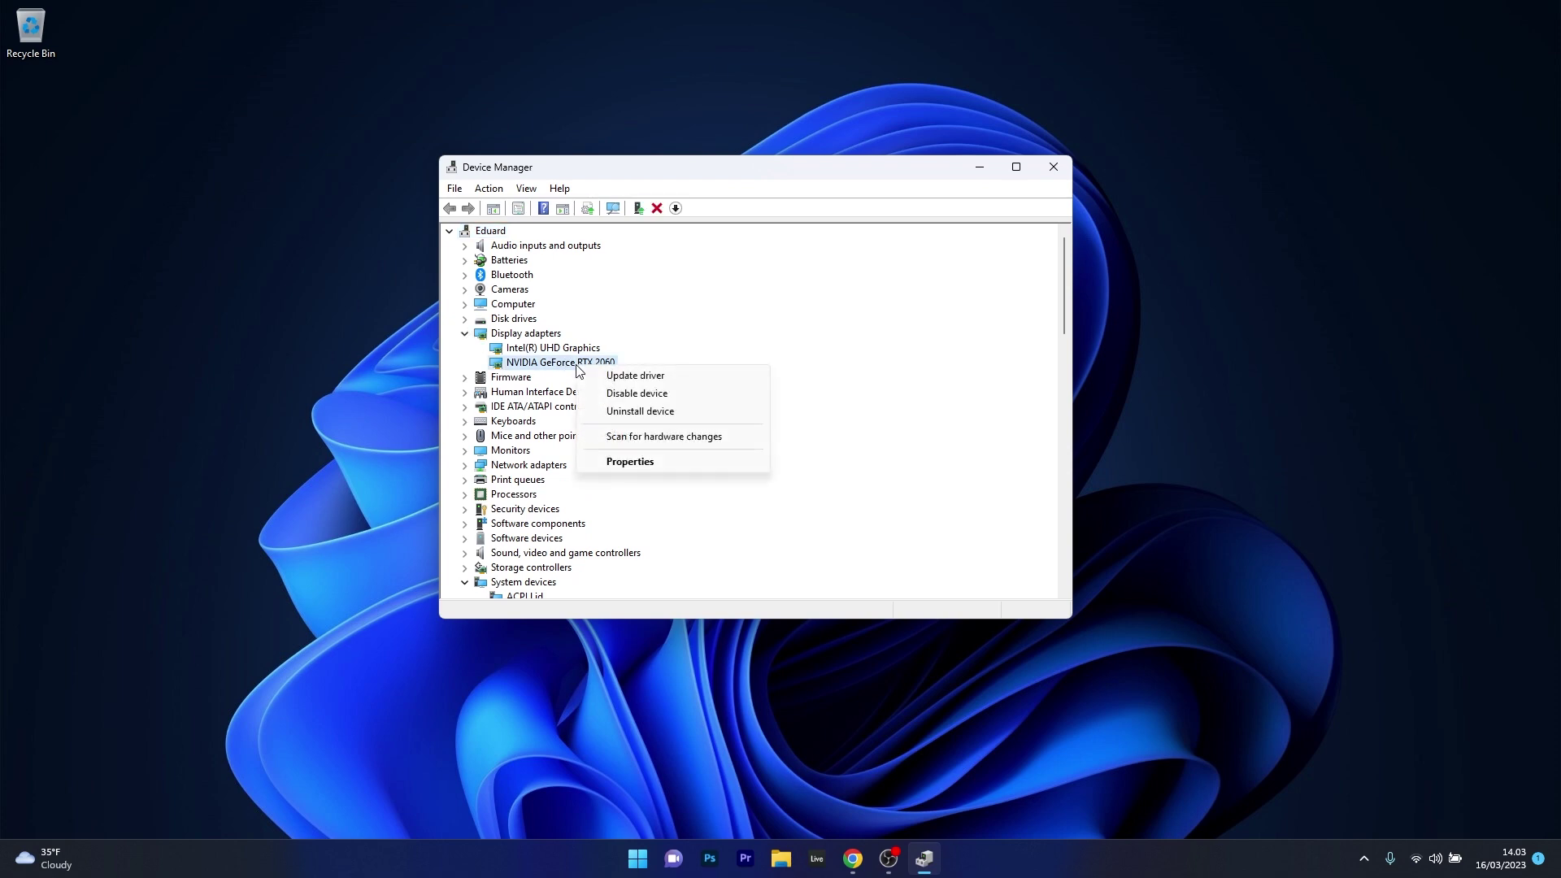
{"action": "left_click", "coordinate": [721, 384]}
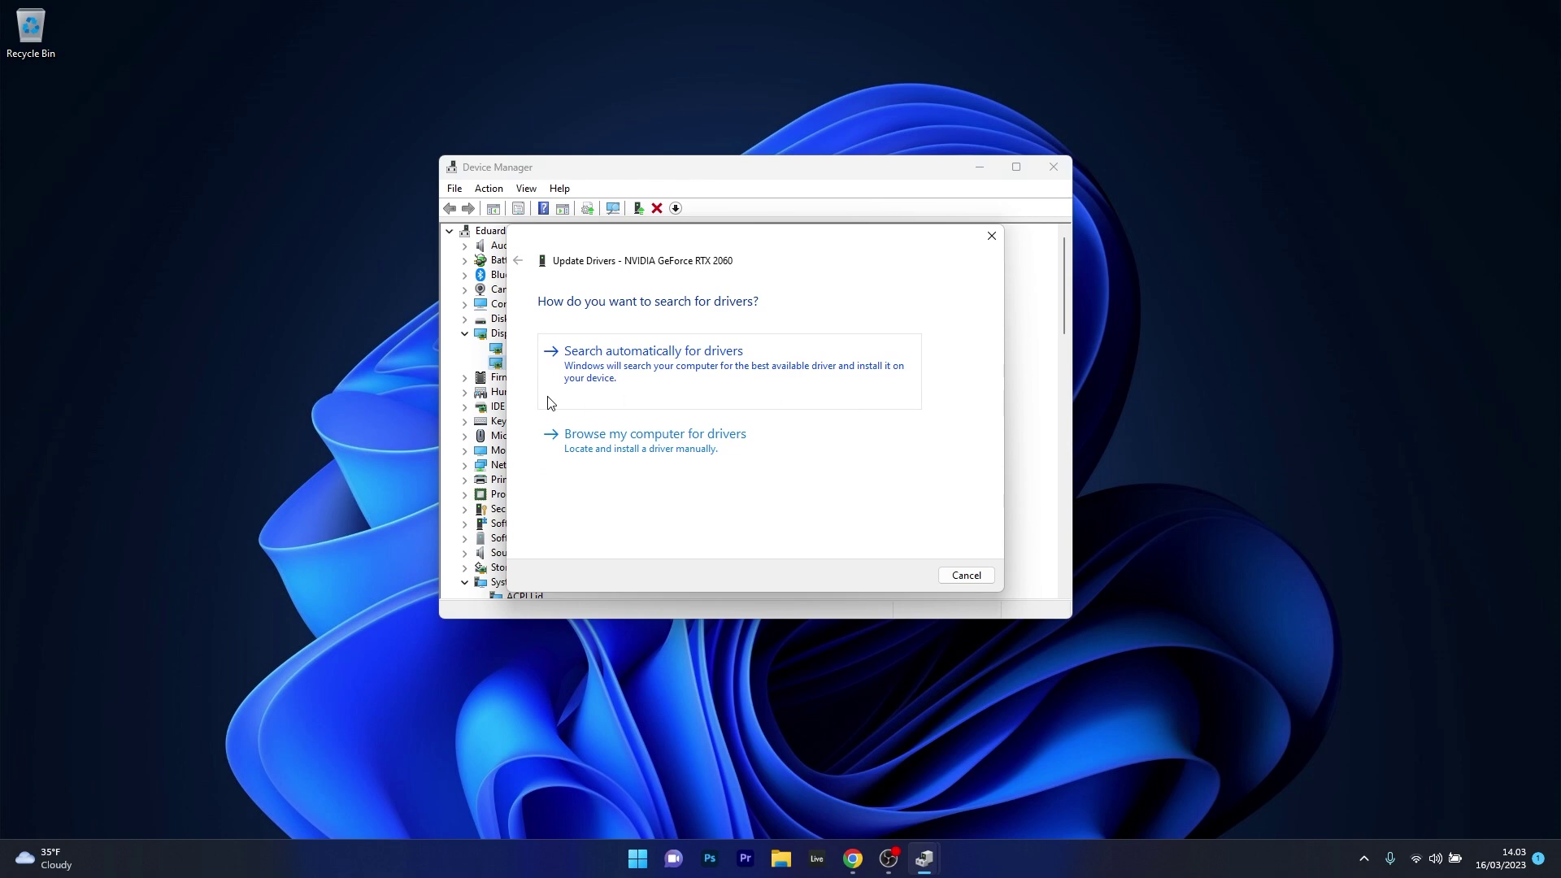
{"action": "left_click", "coordinate": [772, 370]}
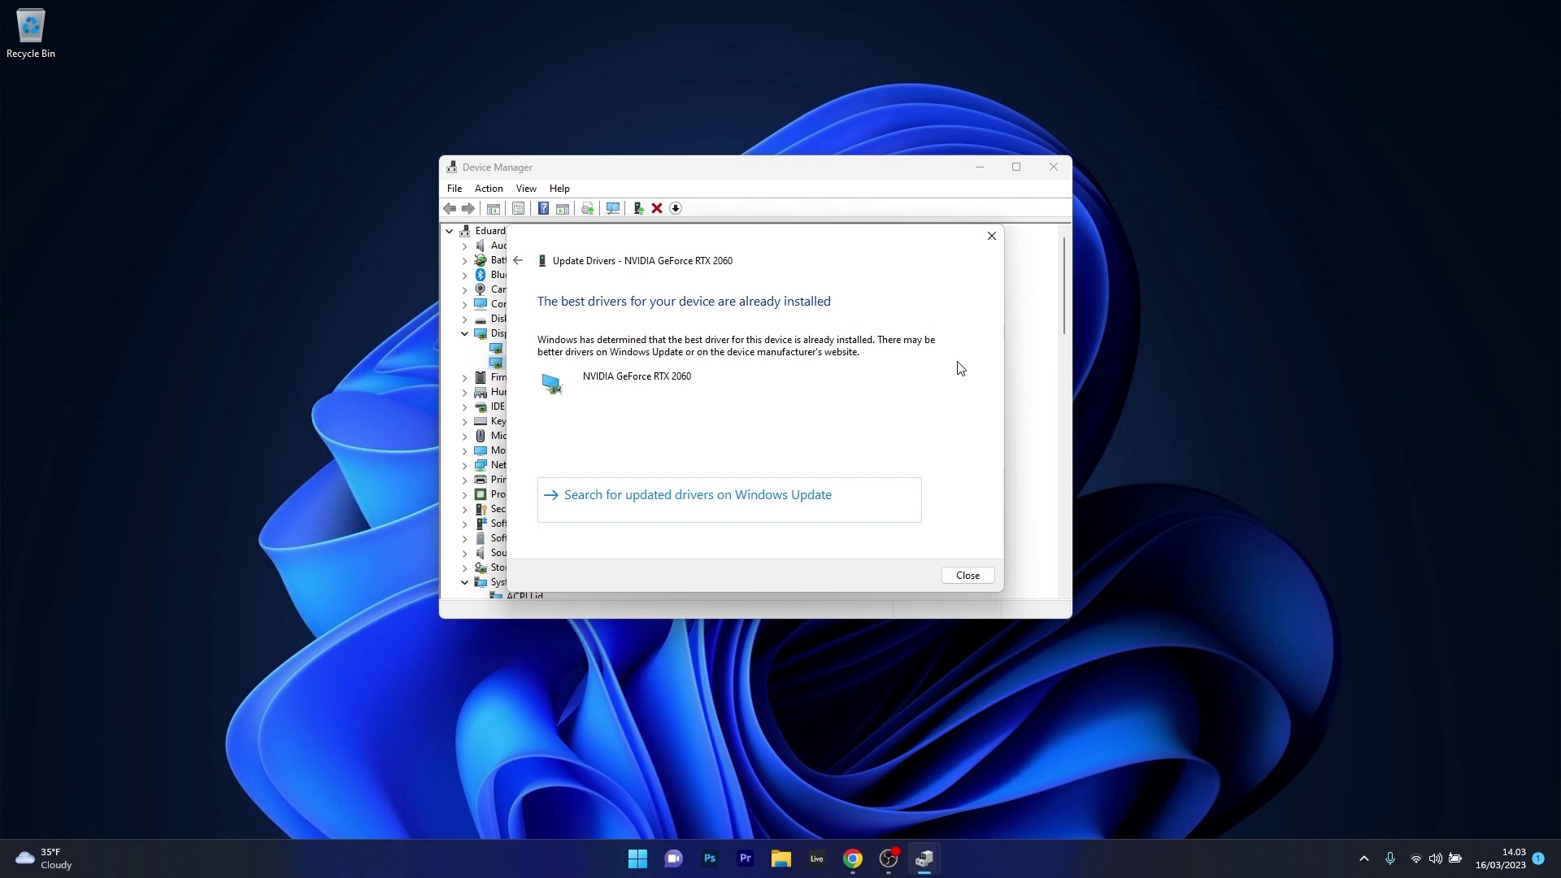
{"action": "left_click", "coordinate": [991, 236]}
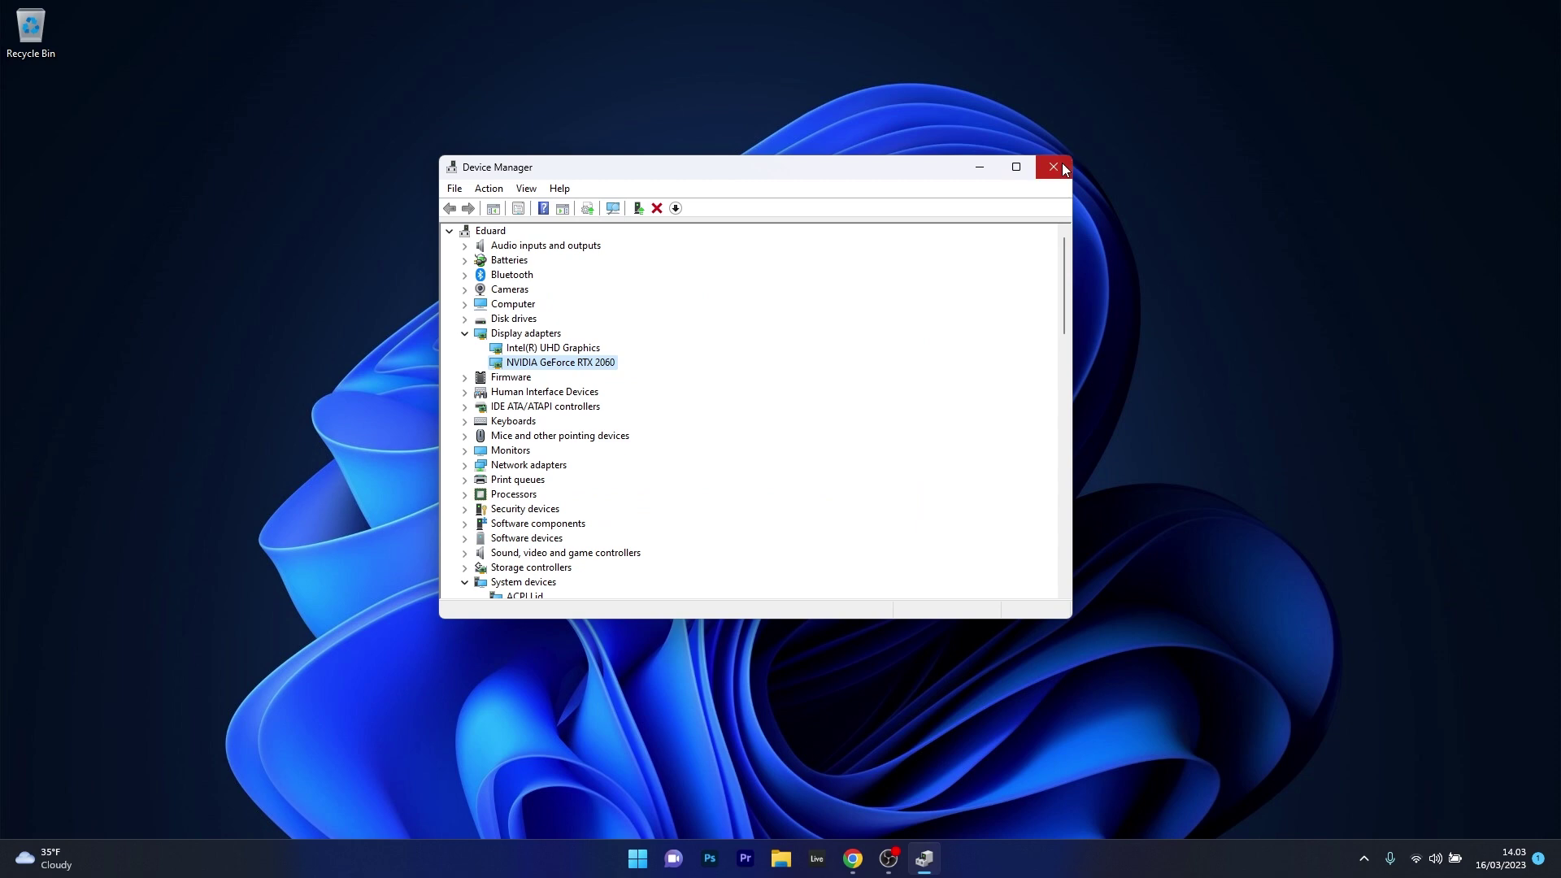
{"action": "left_click", "coordinate": [1053, 167]}
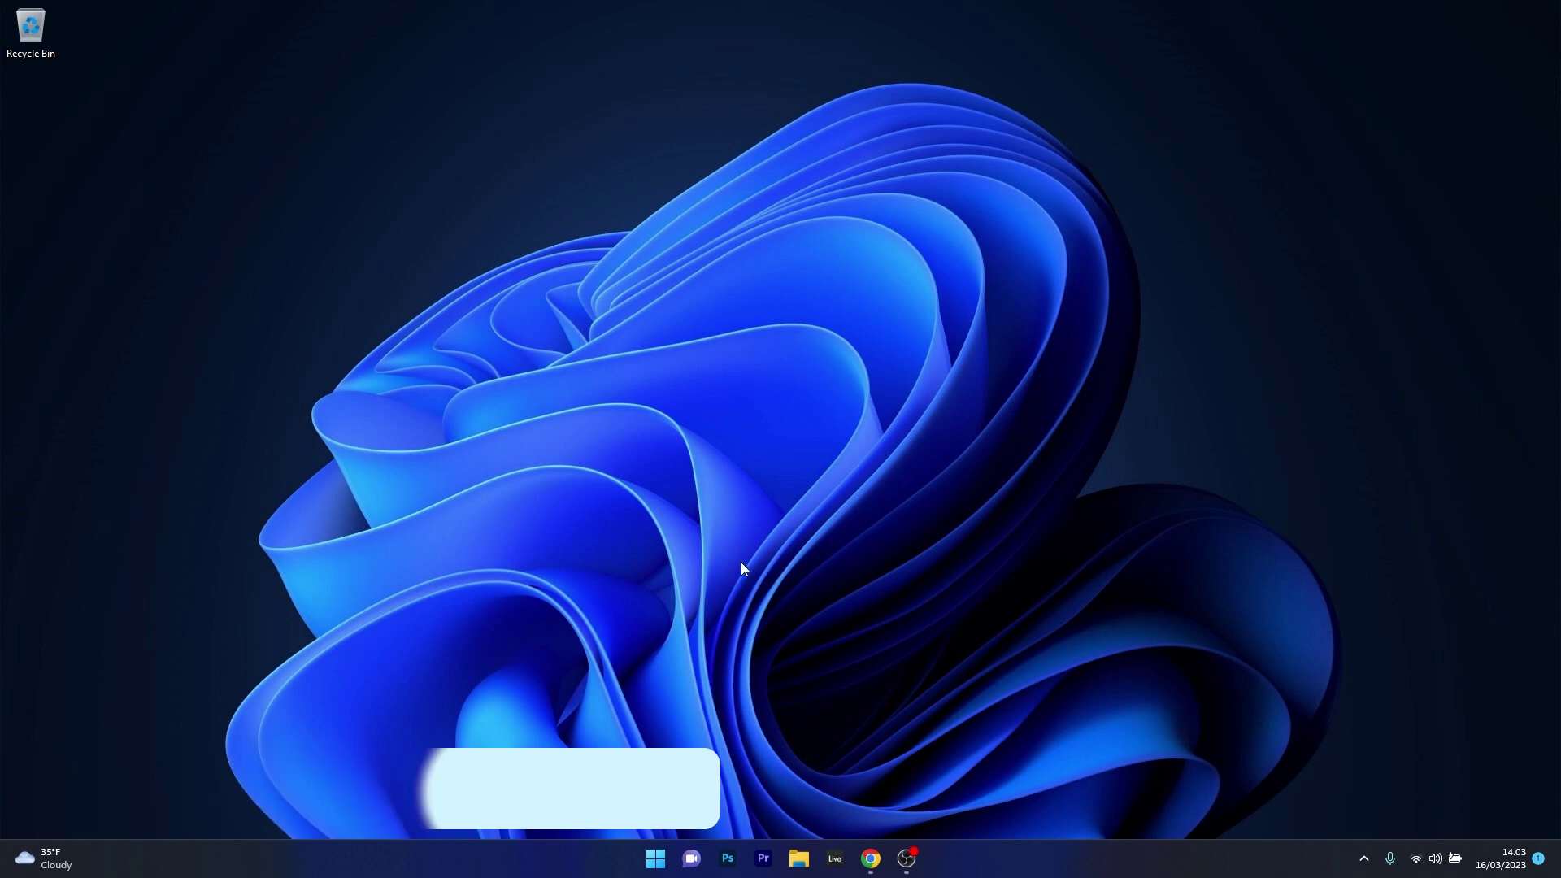
Step: Launch msconfig, hide Microsoft services, disable all remaining services, and show the Startup section
{"action": "left_click", "coordinate": [655, 863]}
{"action": "type", "text": "msconfig"}
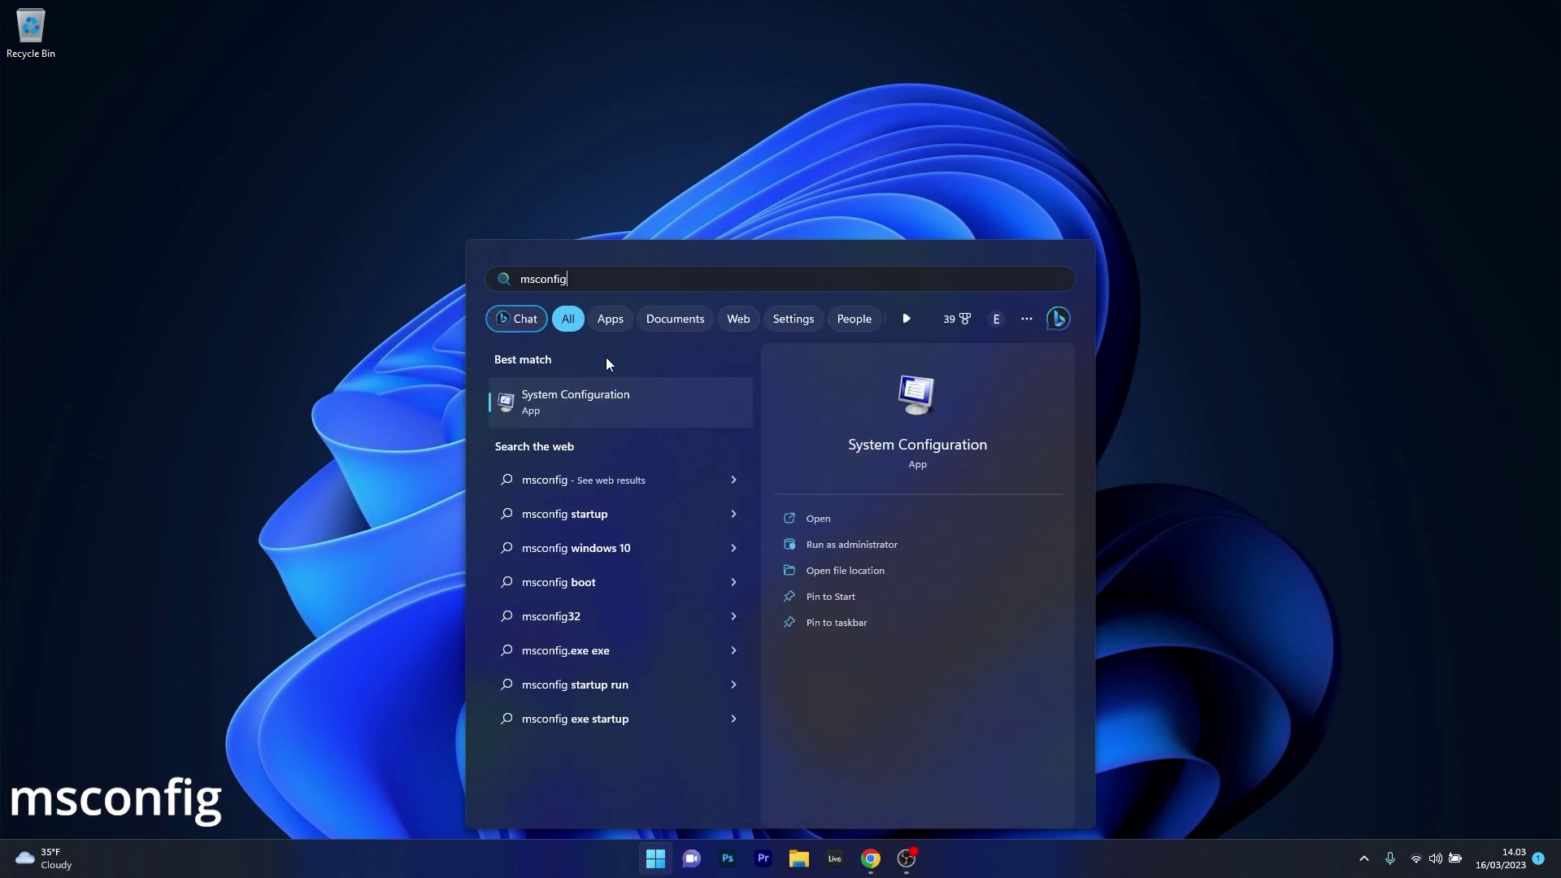
{"action": "left_click", "coordinate": [662, 400]}
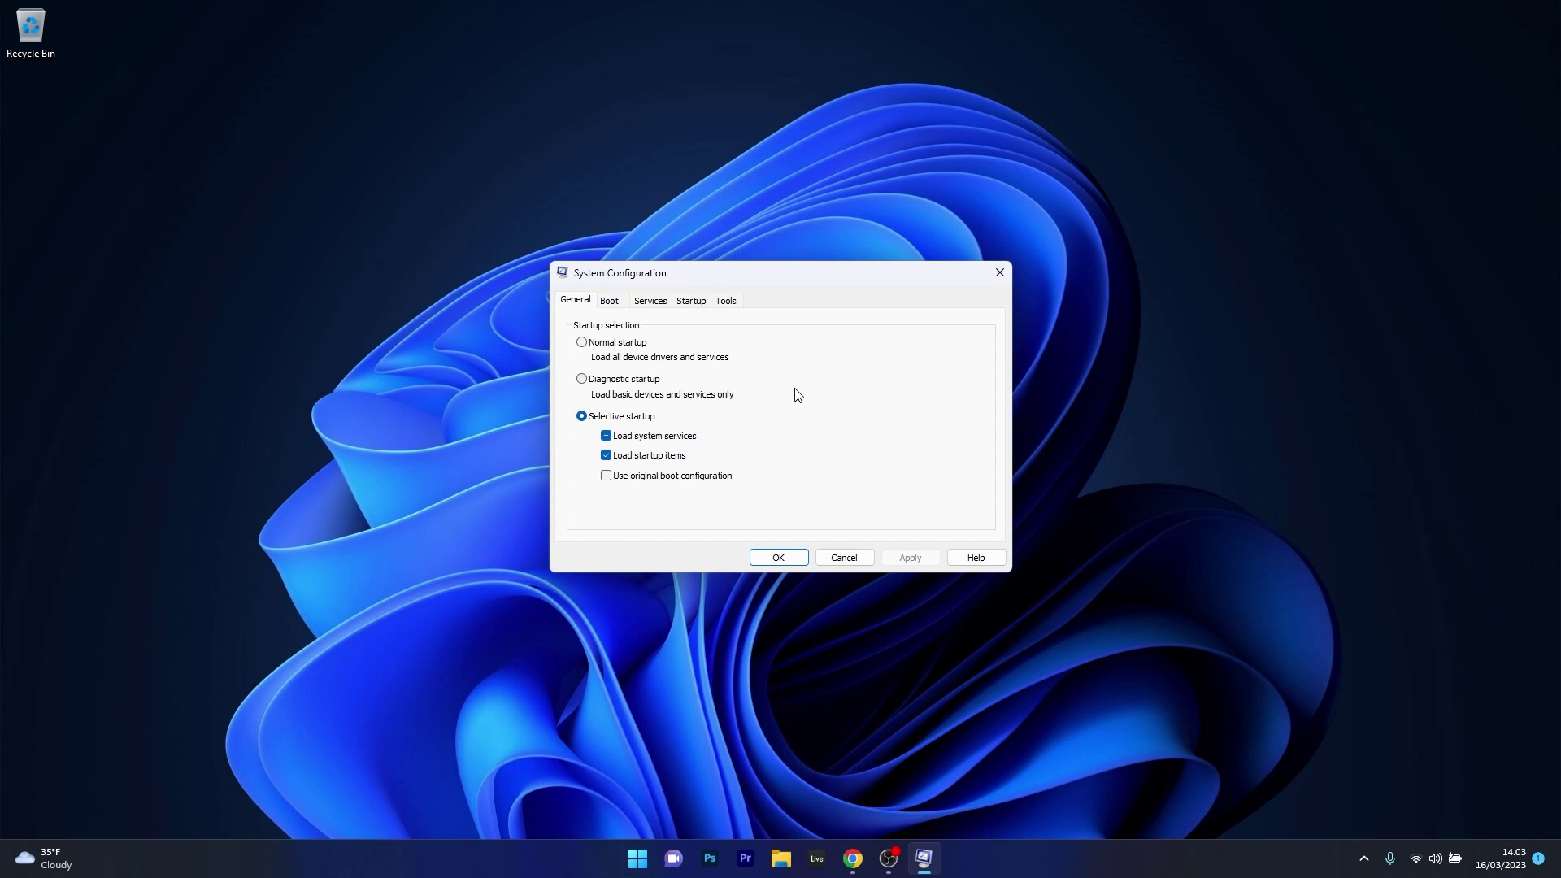
{"action": "left_click", "coordinate": [655, 309]}
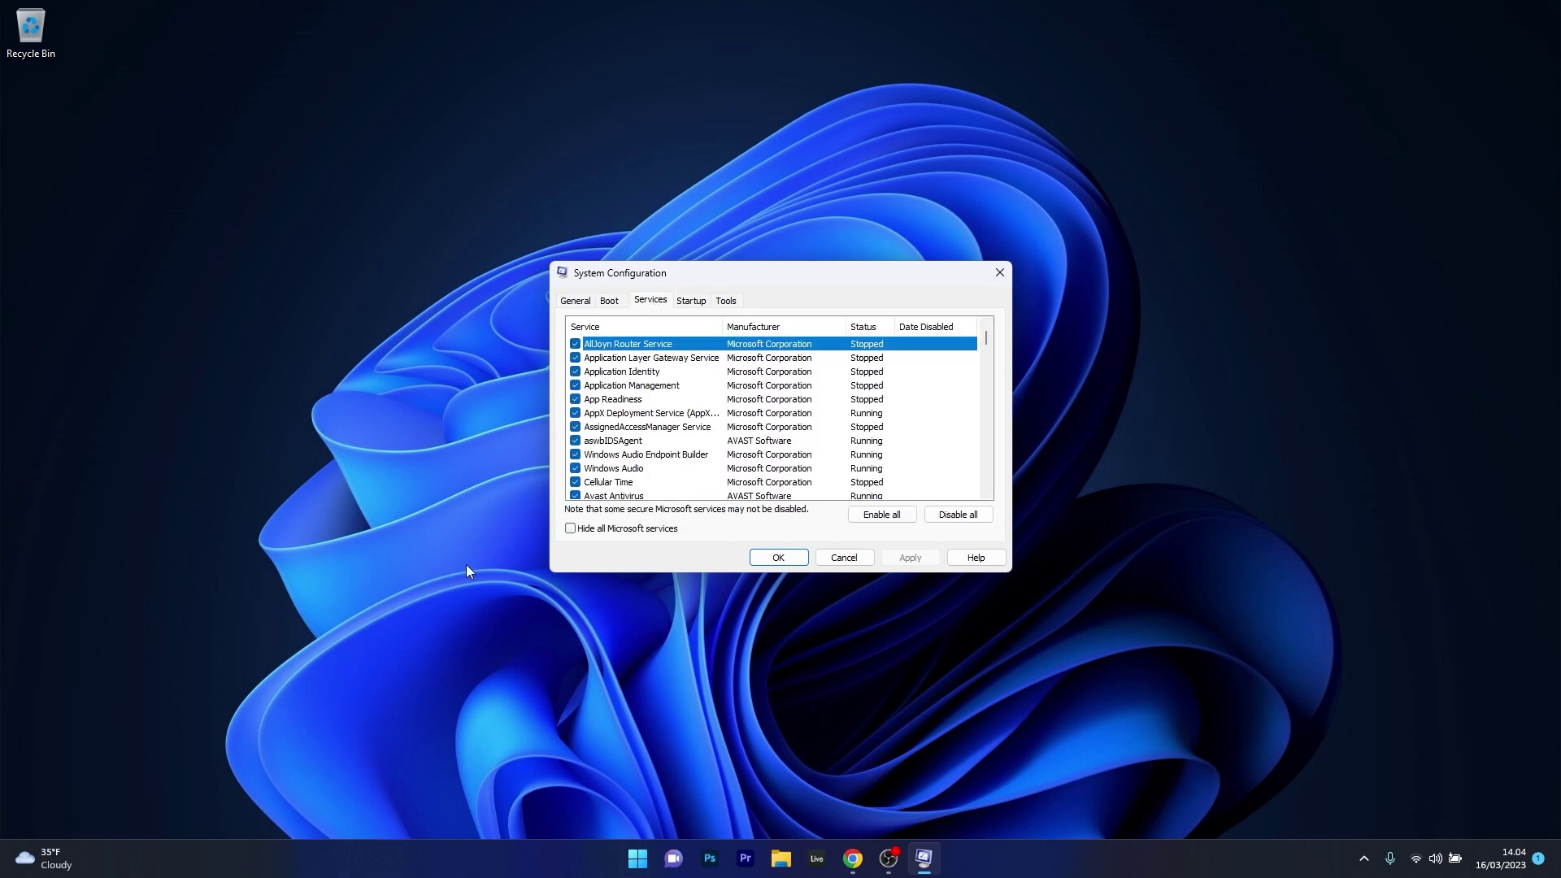
{"action": "left_click", "coordinate": [571, 529]}
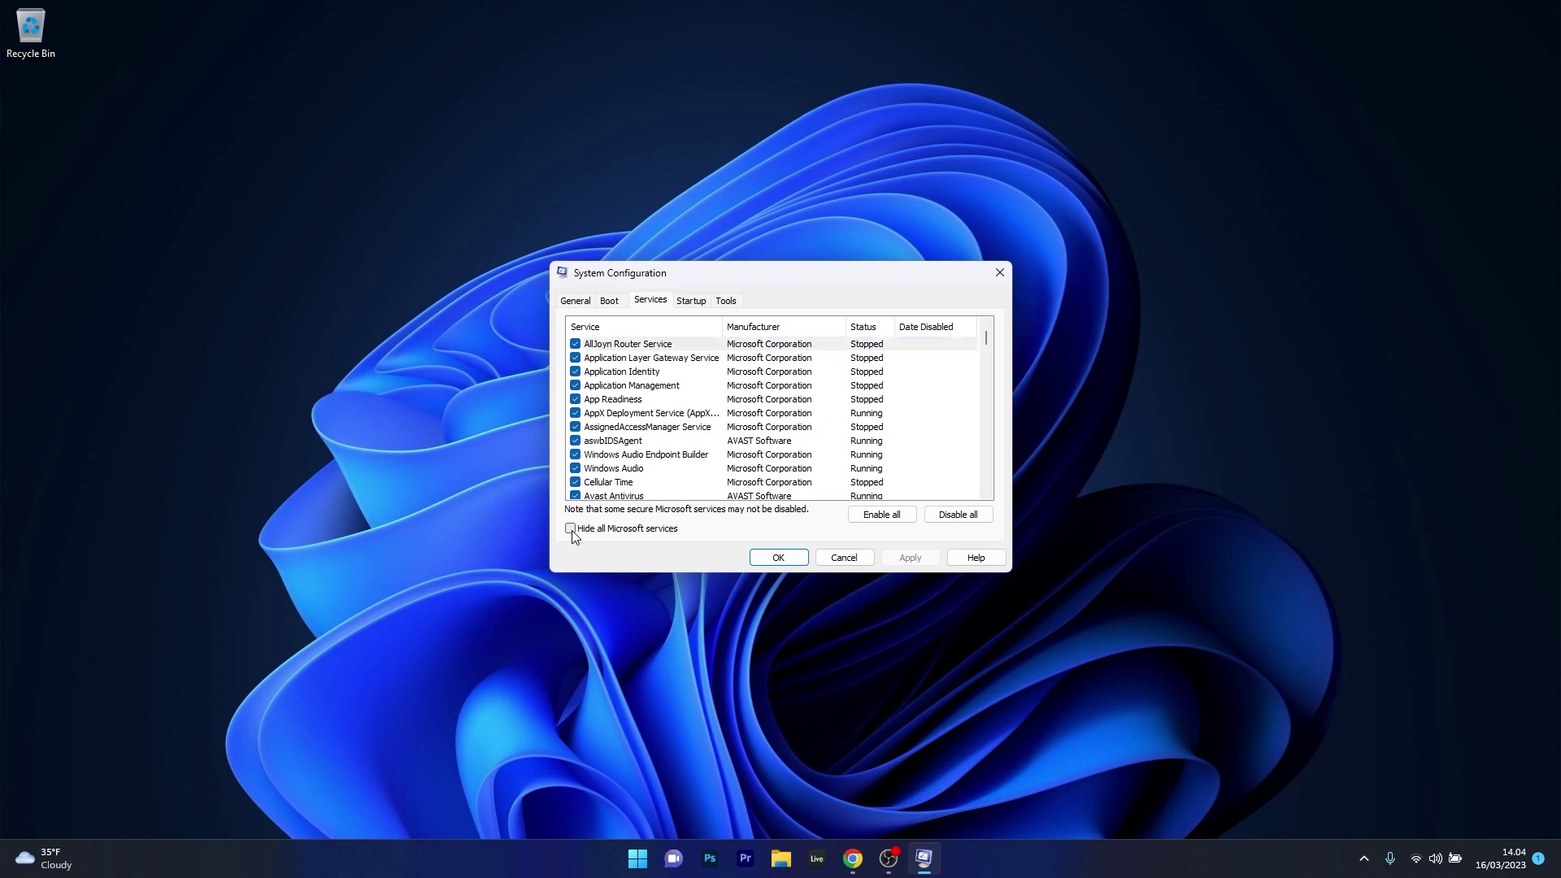
{"action": "left_click", "coordinate": [957, 517]}
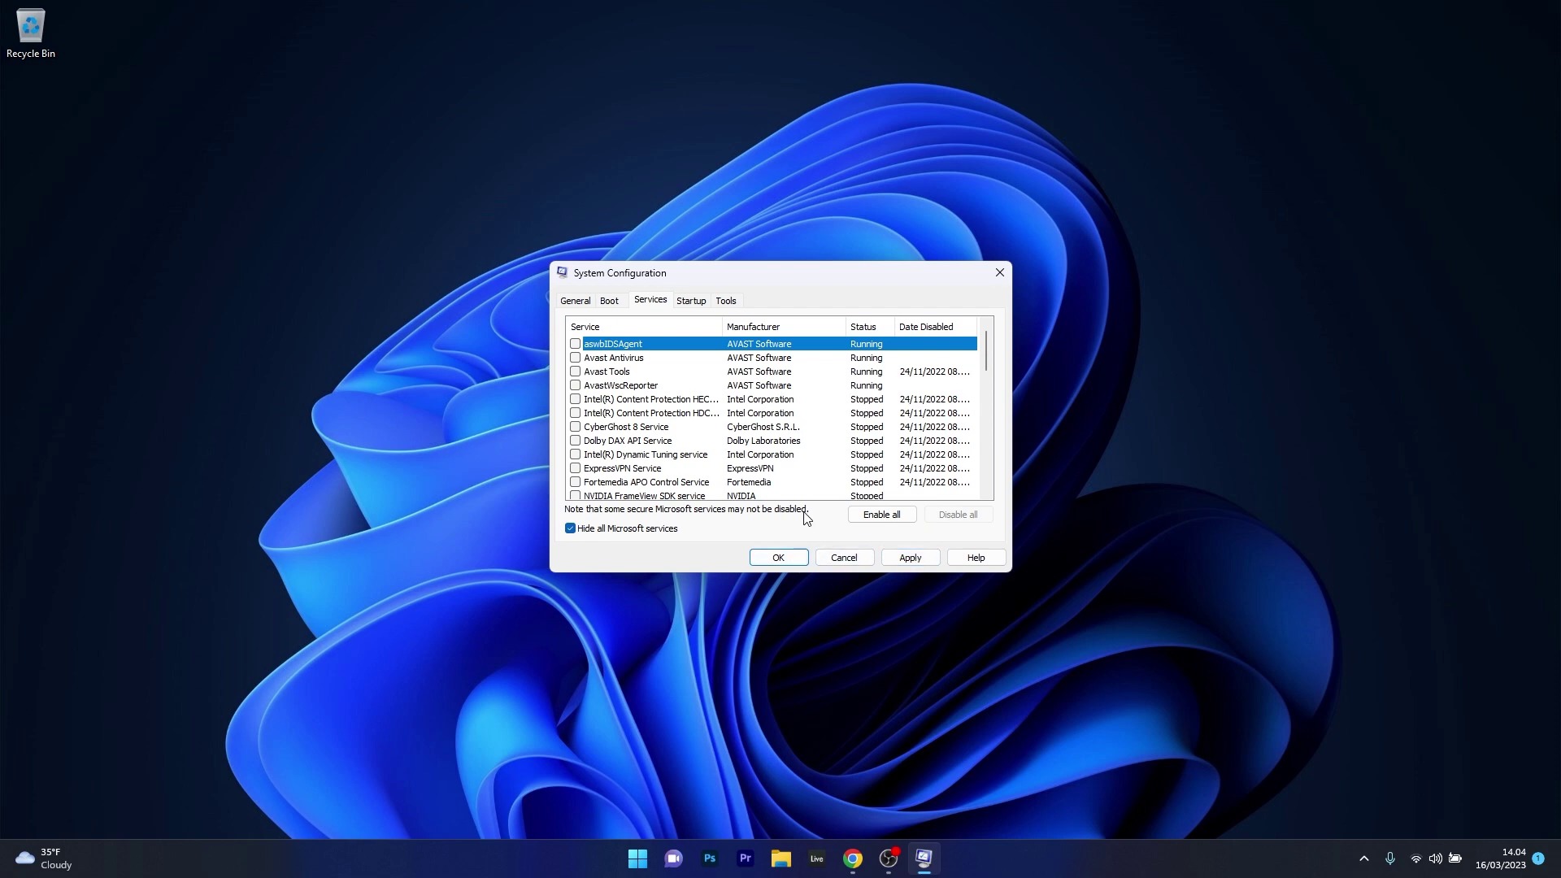
{"action": "left_click", "coordinate": [692, 302]}
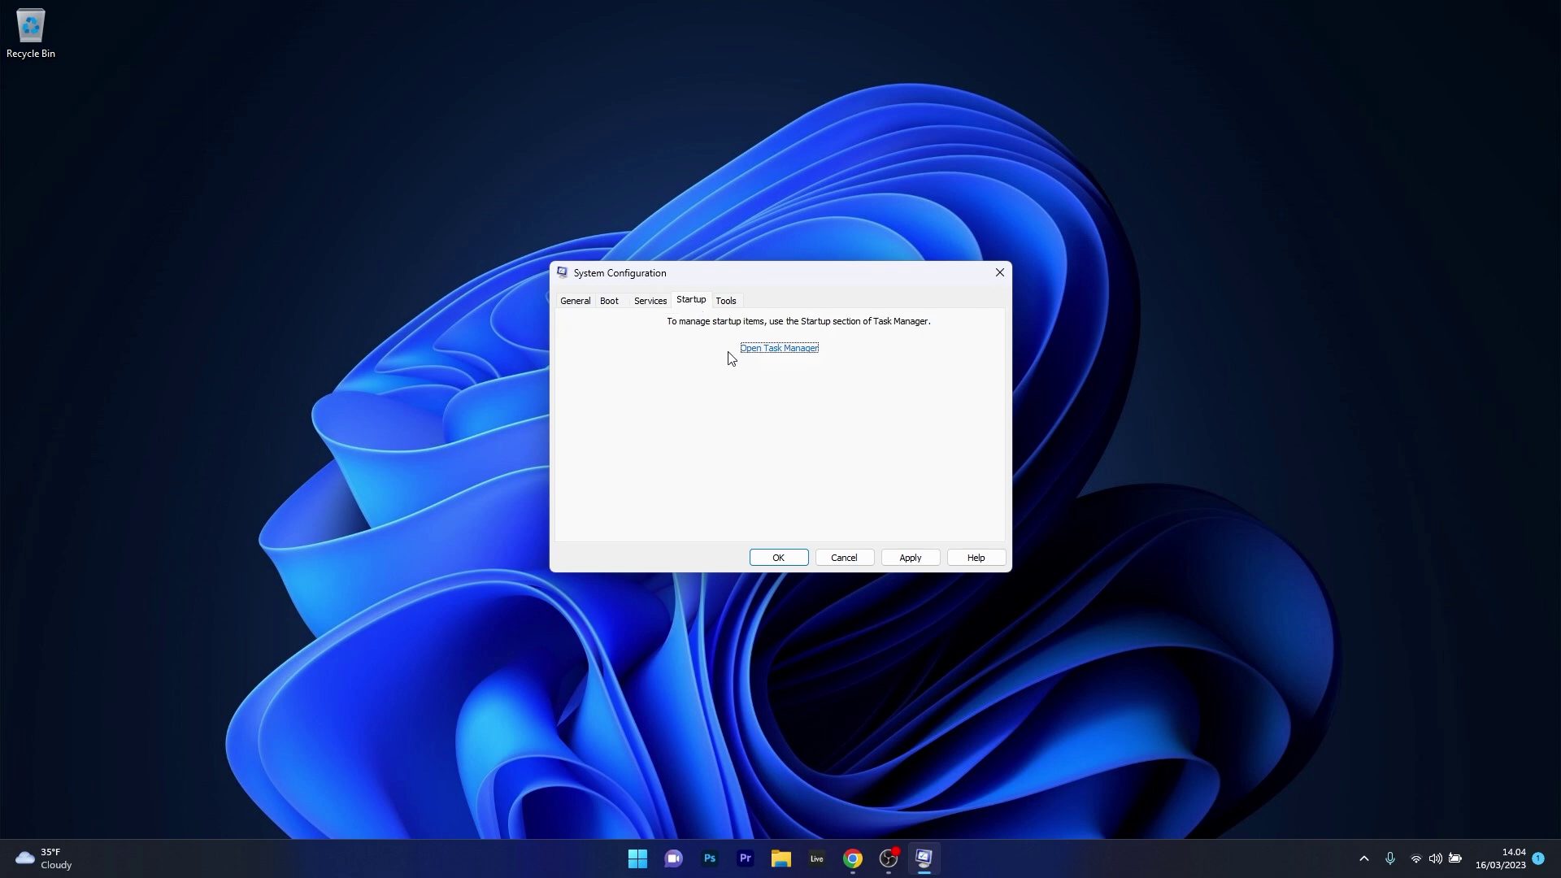
Step: Review startup apps in Task Manager, selecting vmware-tray, then close Task Manager and System Configuration
{"action": "left_click", "coordinate": [774, 351]}
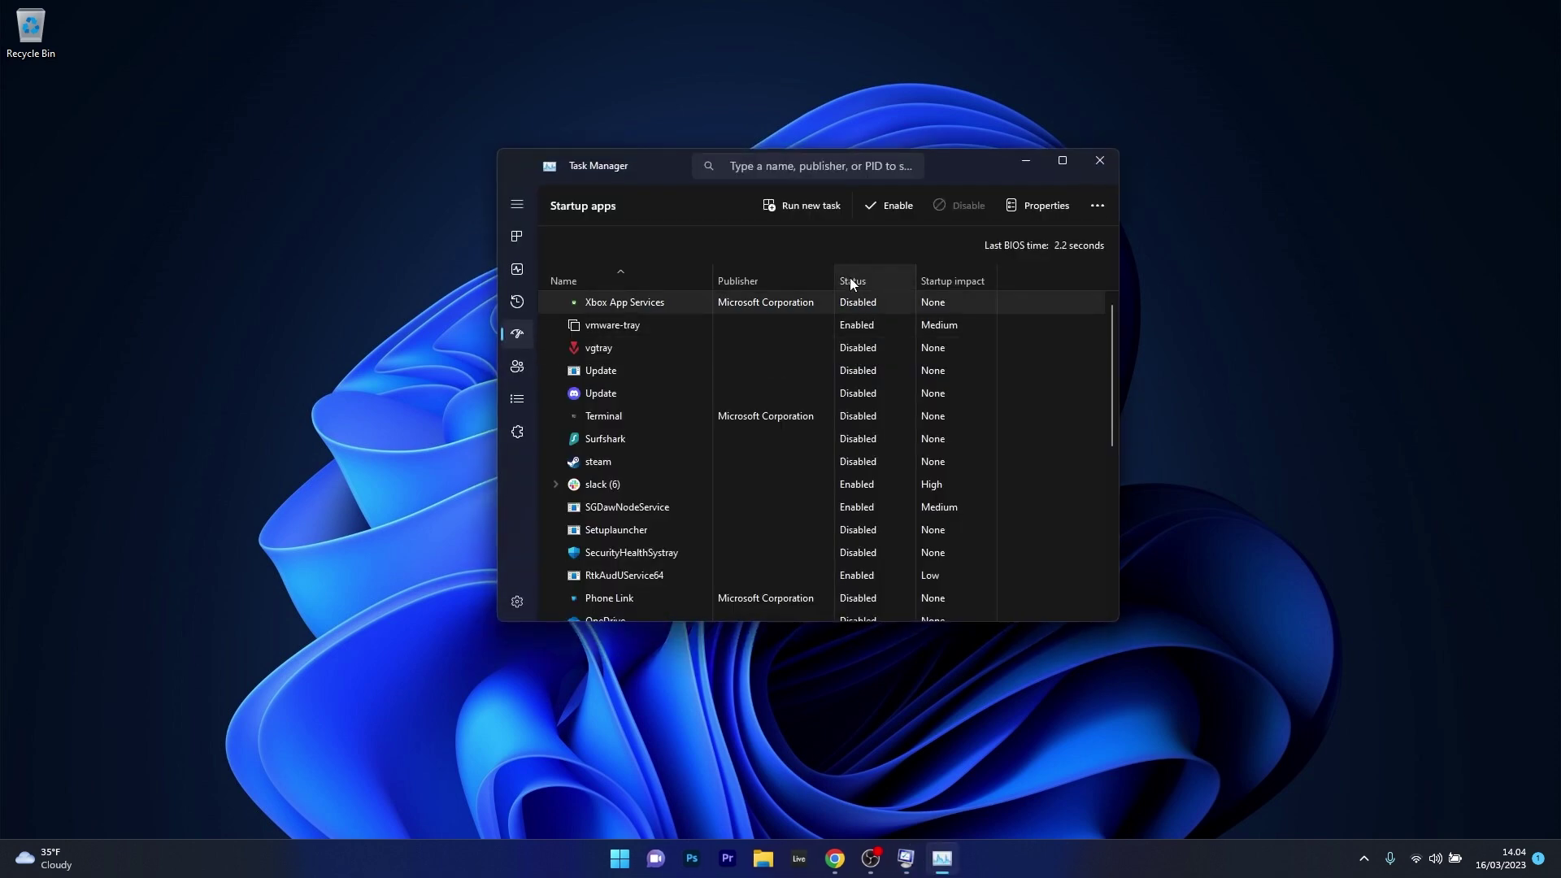
{"action": "left_click", "coordinate": [595, 326]}
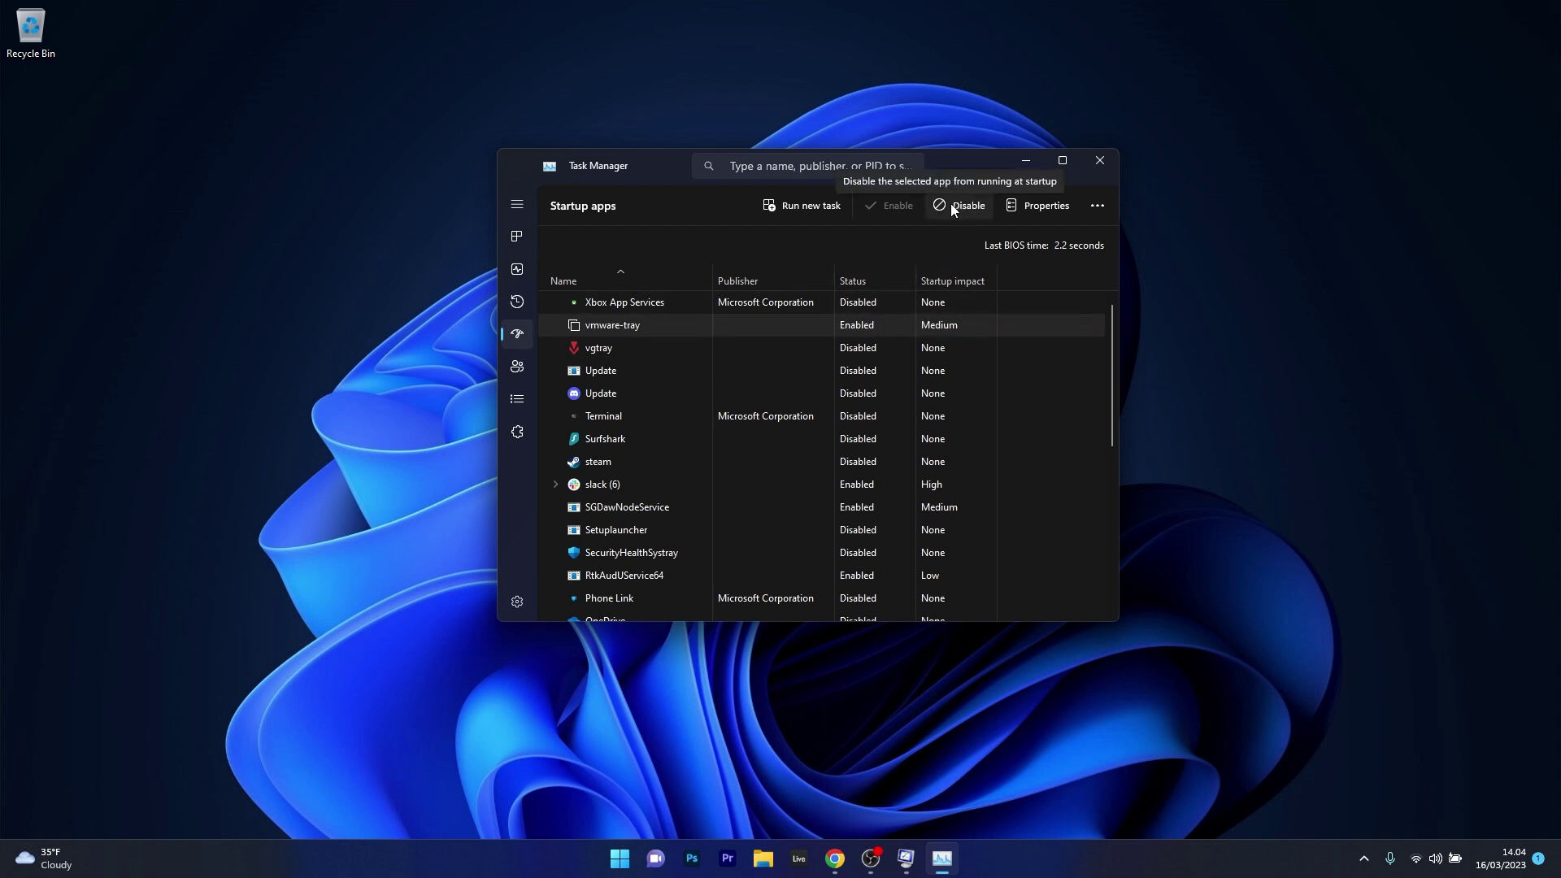
{"action": "left_click", "coordinate": [1099, 162]}
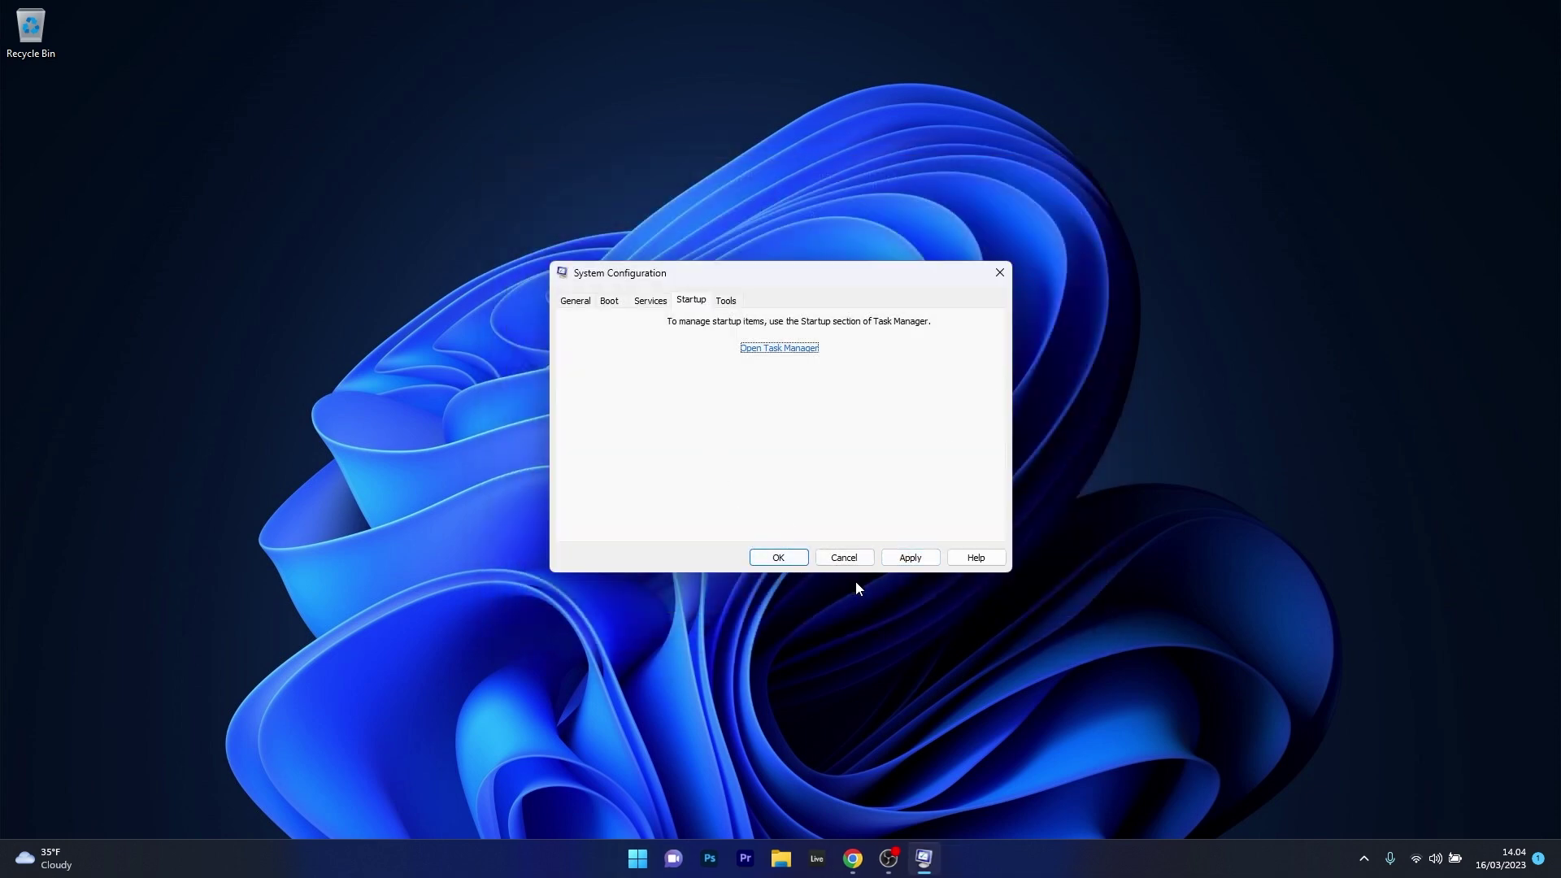
{"action": "left_click", "coordinate": [853, 556]}
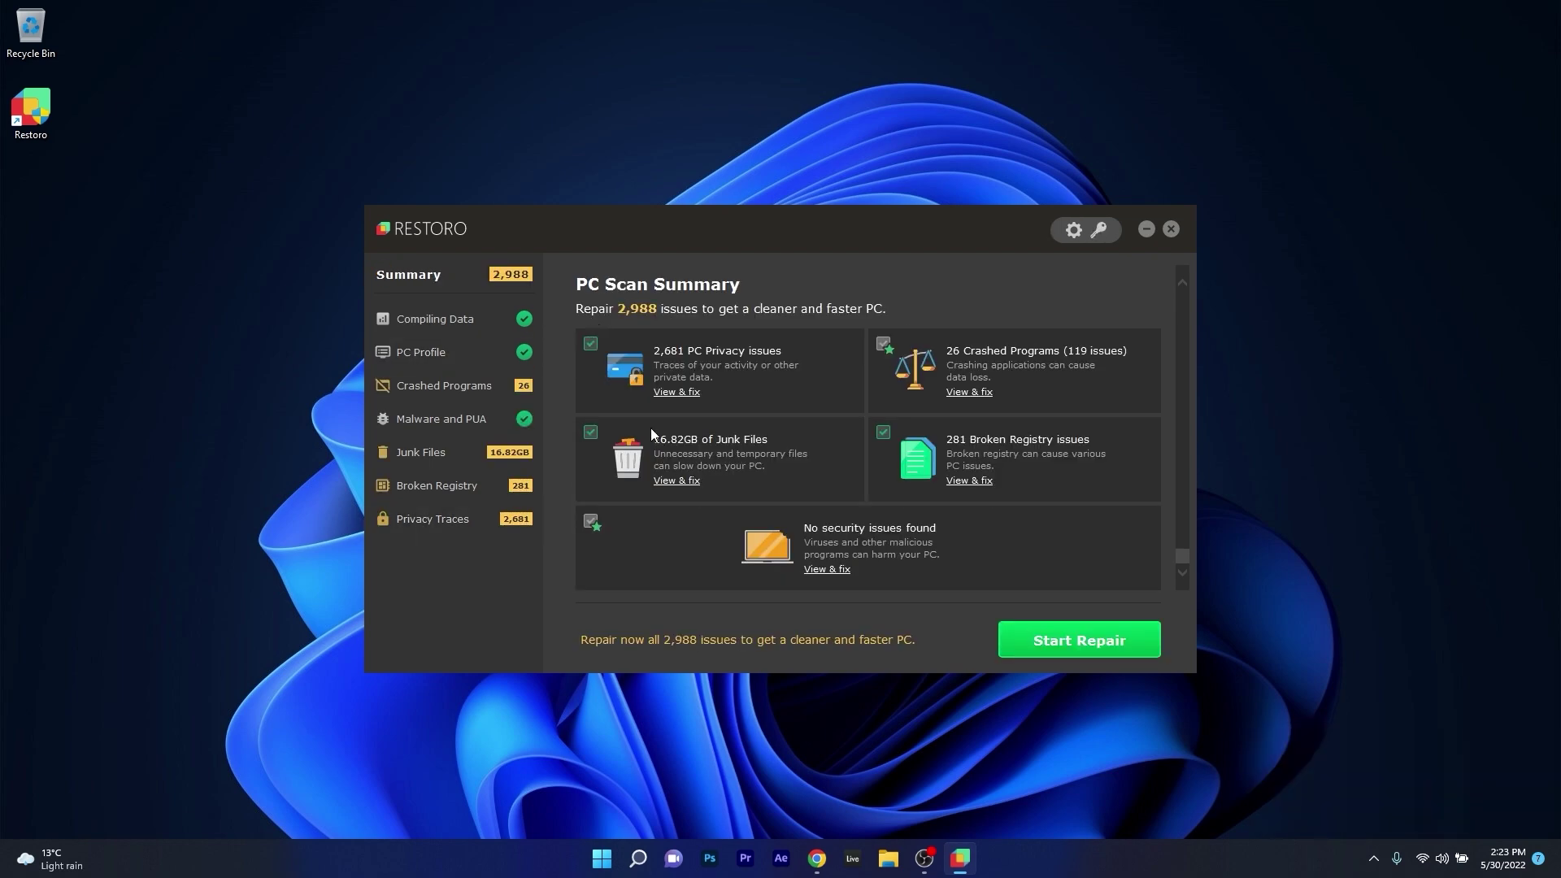
{"action": "scroll", "coordinate": [663, 553], "scroll_direction": "up", "scroll_amount": 6}
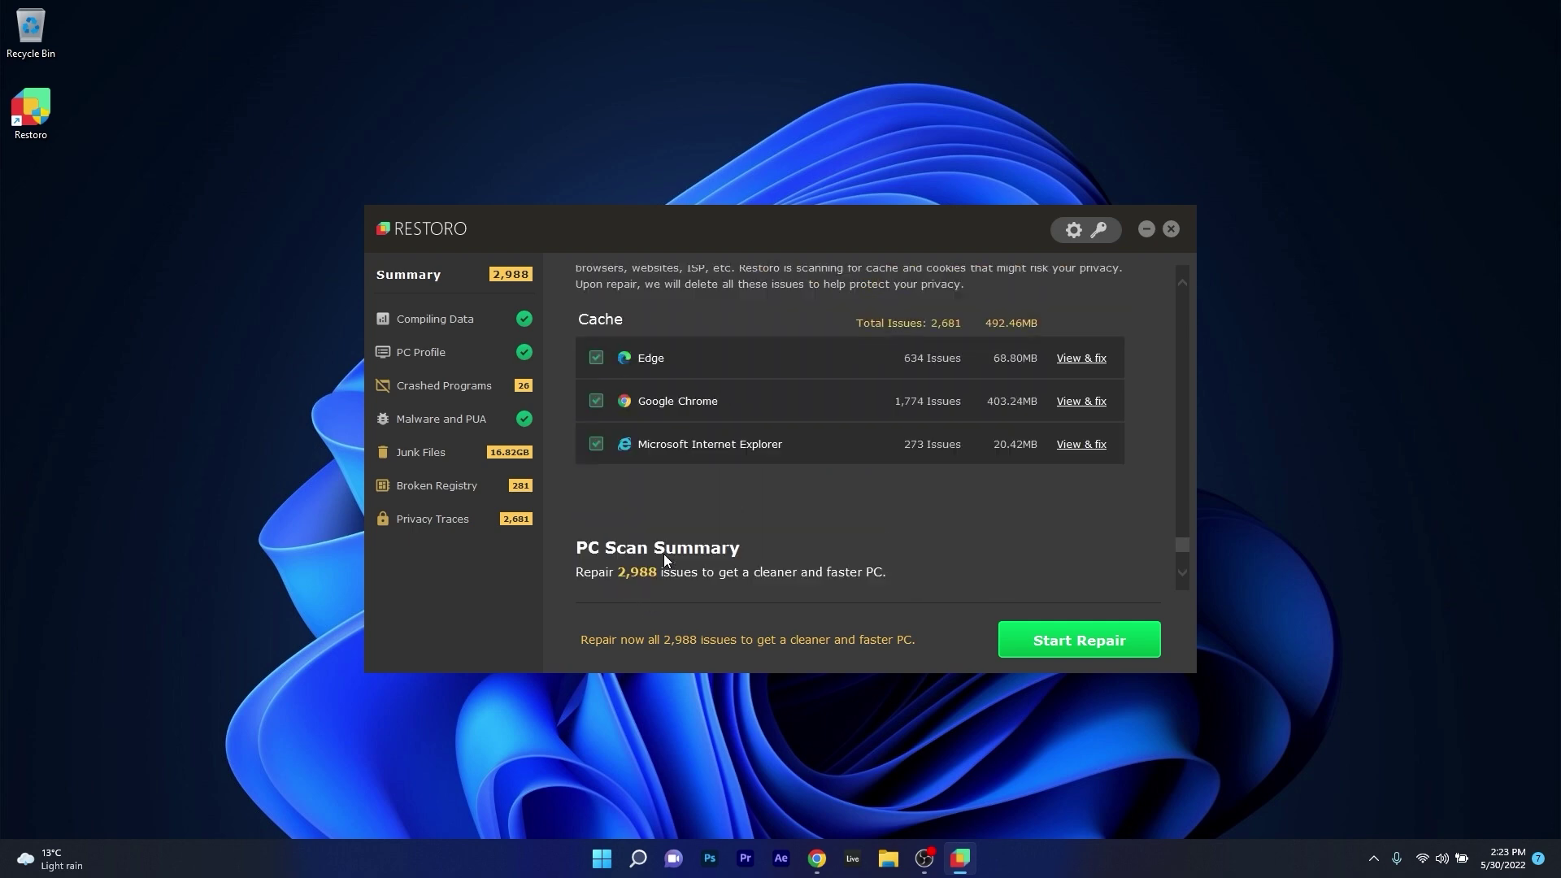
{"action": "left_click_drag", "start_coordinate": [1181, 538], "coordinate": [1185, 297]}
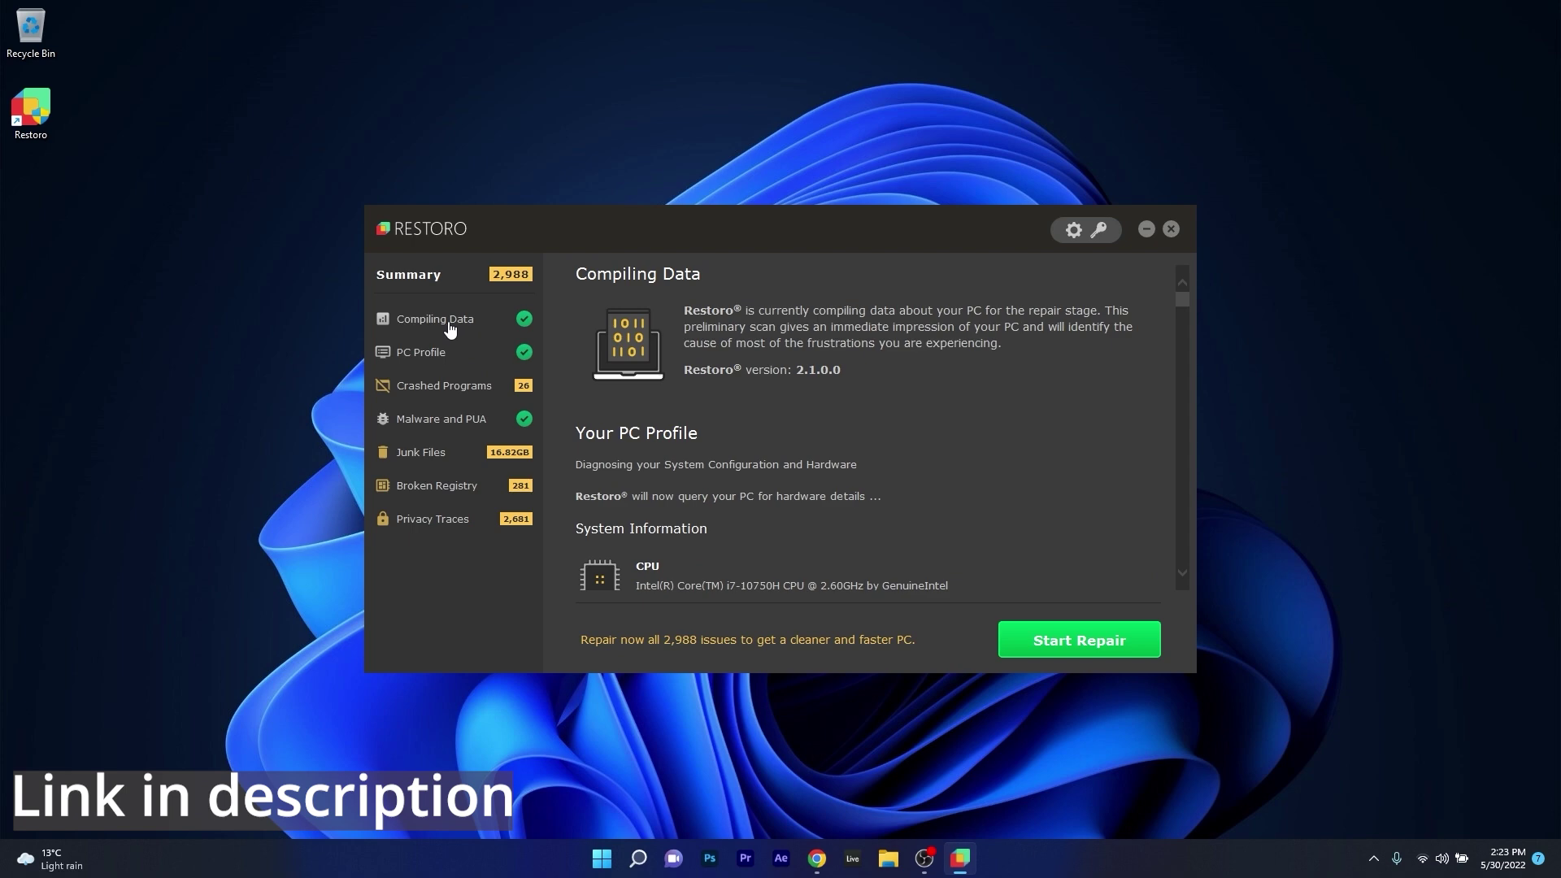
{"action": "left_click", "coordinate": [435, 352]}
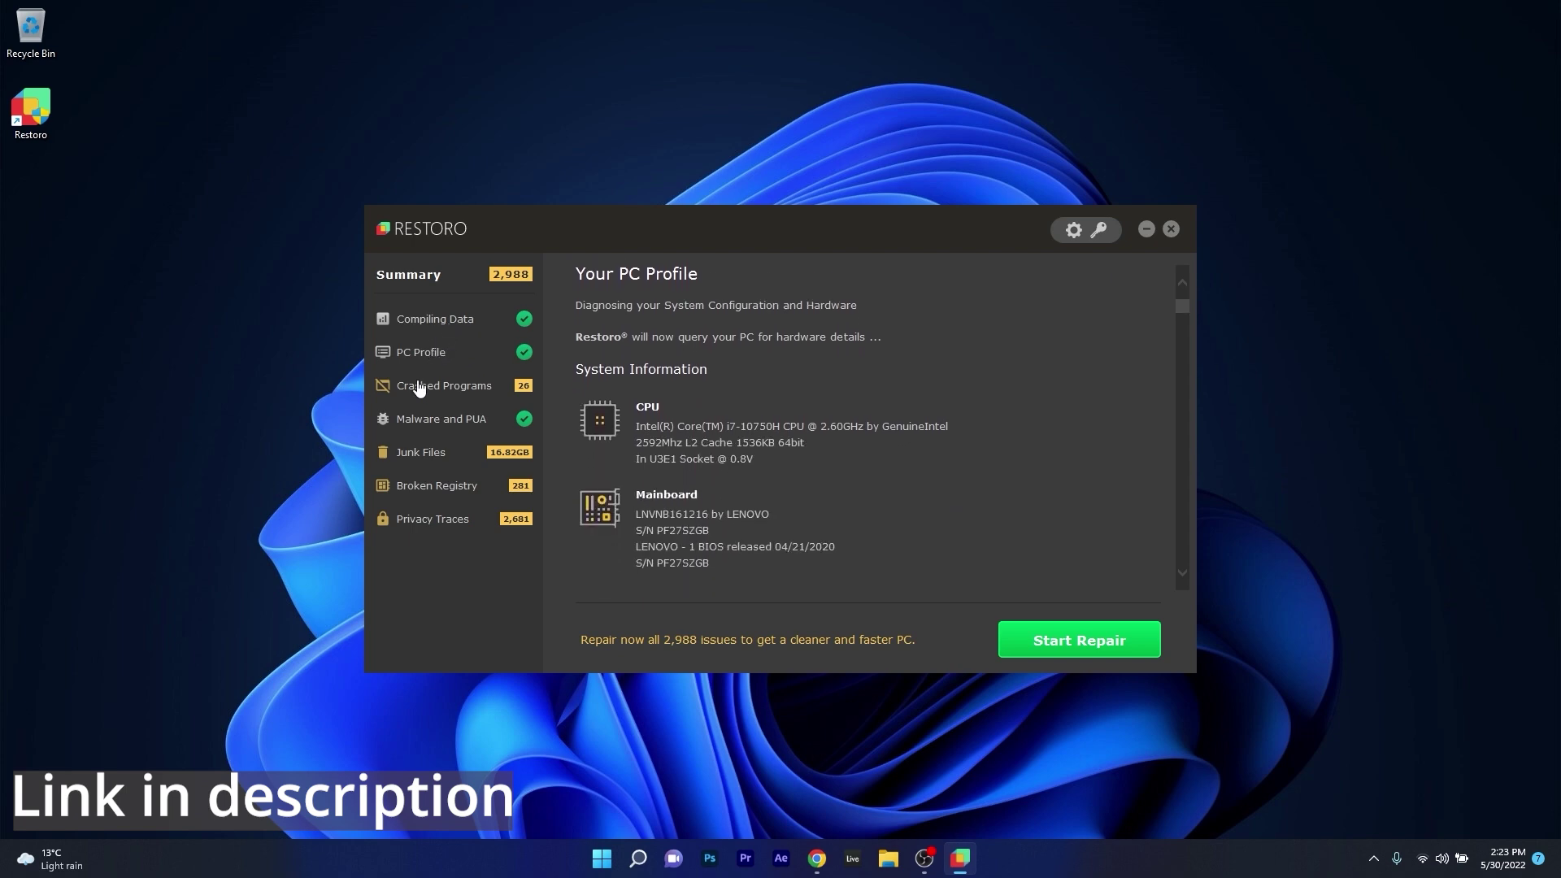